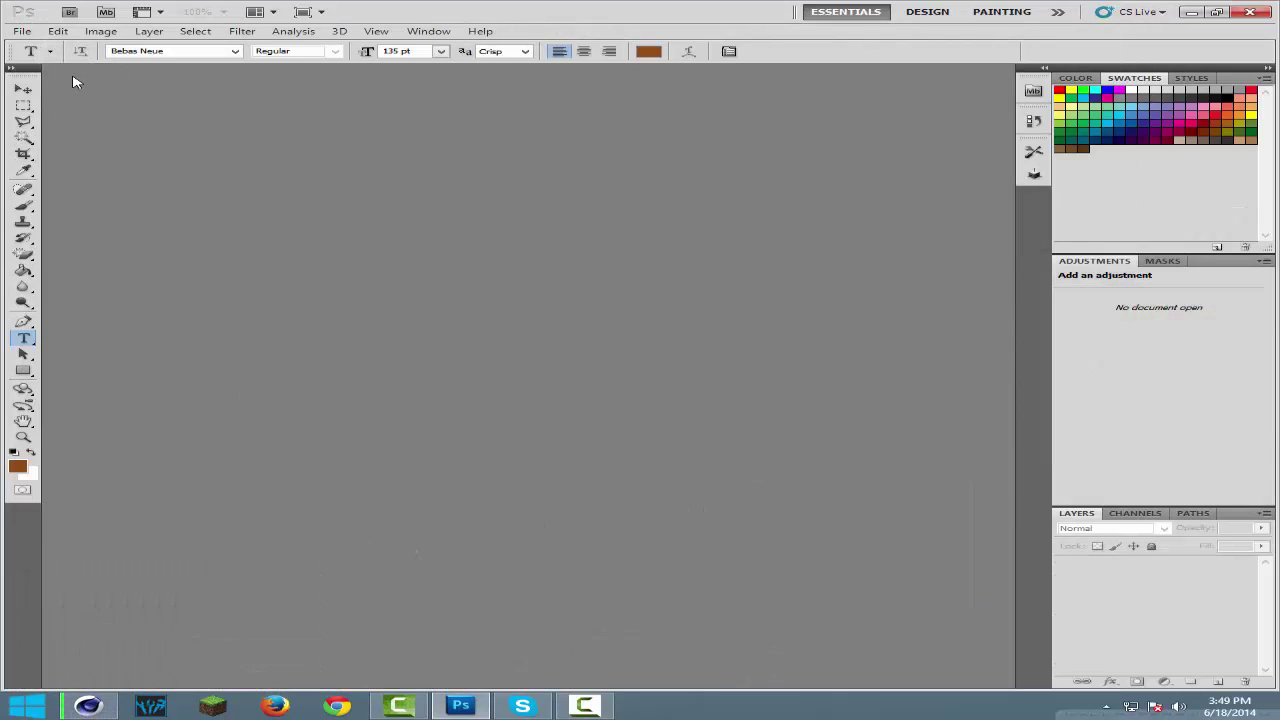
Create a new blank white document 800 × 800 pixels
left_click(22, 31)
left_click(36, 46)
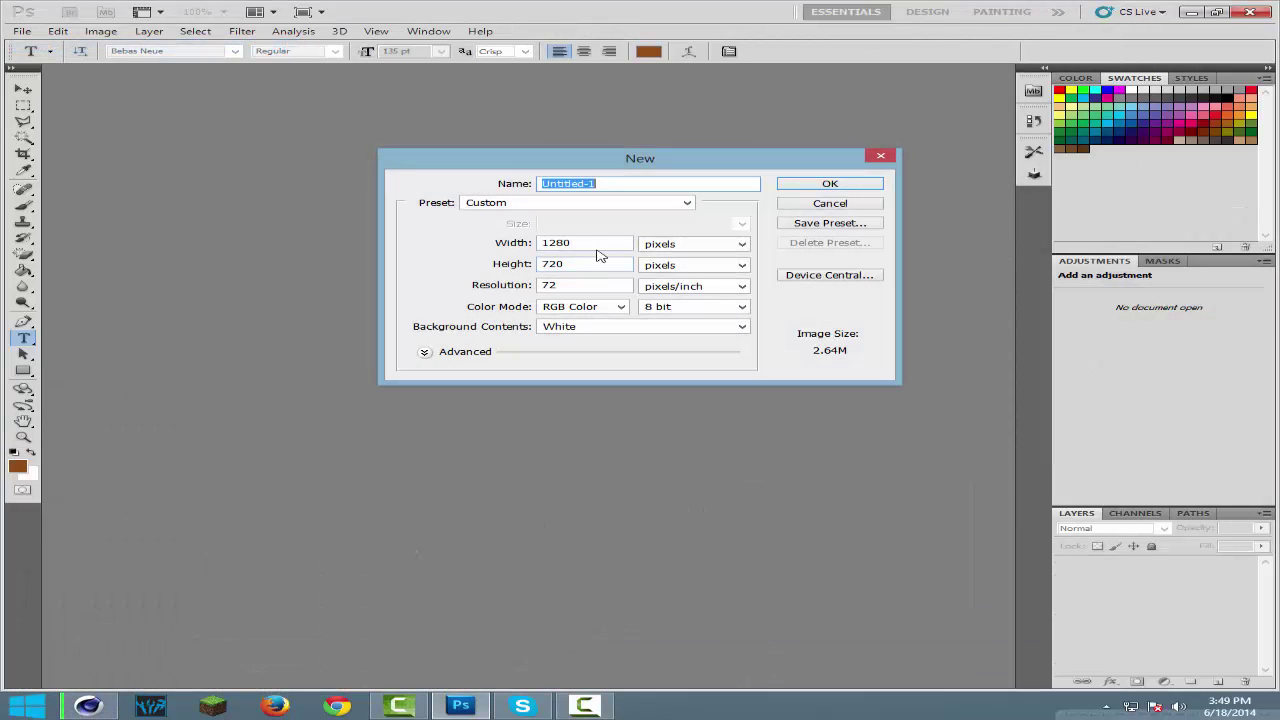
key("Tab")
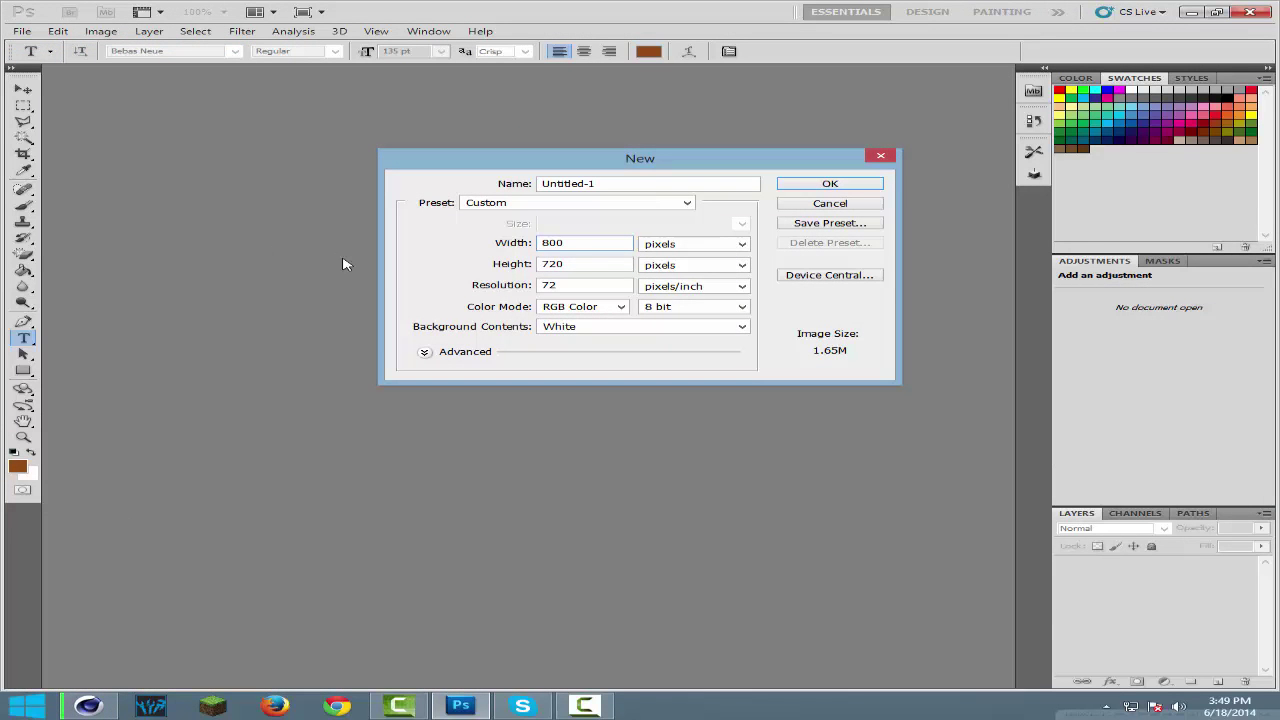
type("800")
left_click(829, 182)
Fill a black strip along the left edge and move a layer copy to the right edge
left_click(23, 105)
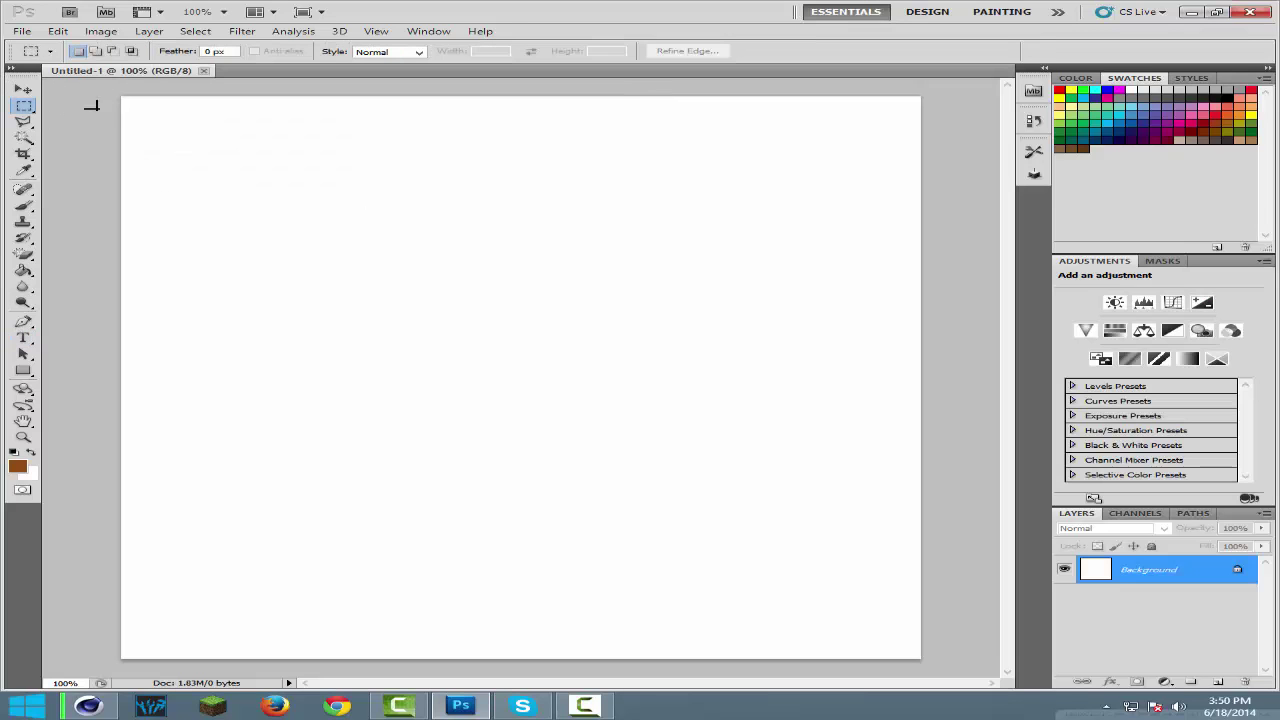
left_click_drag(120, 96, 147, 660)
key("g")
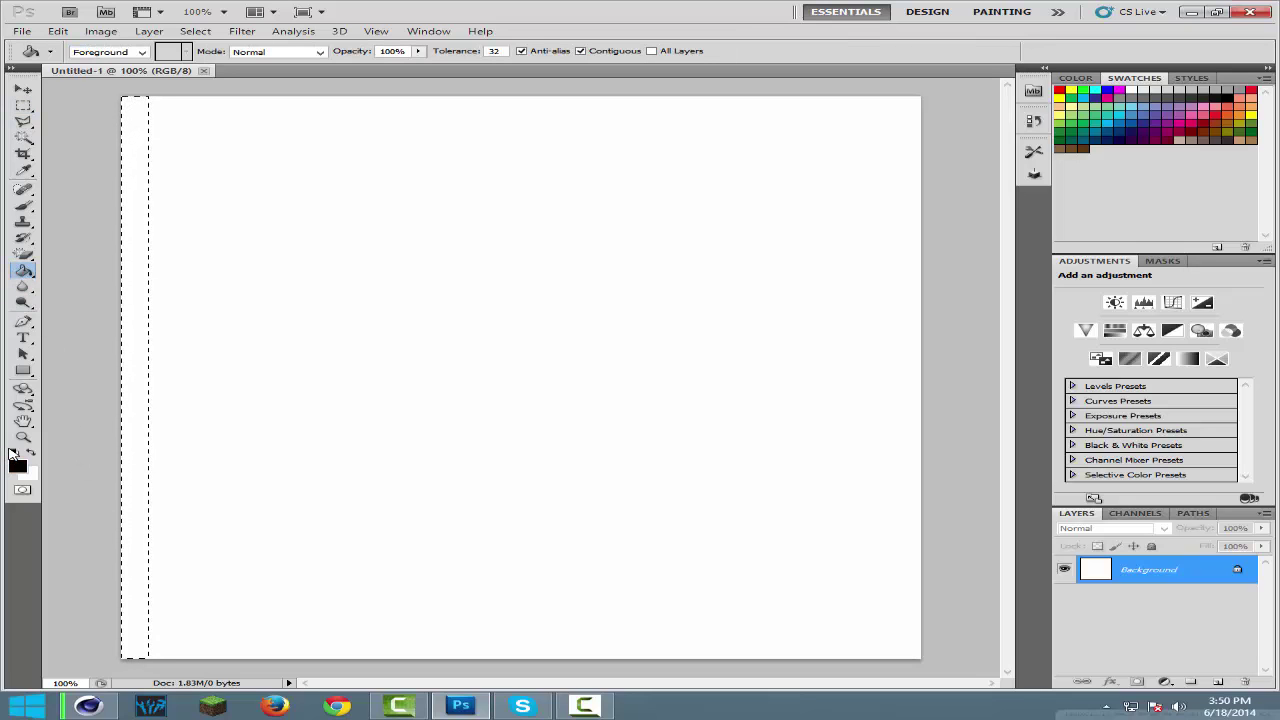
left_click(13, 451)
left_click(129, 343)
key("ctrl+j")
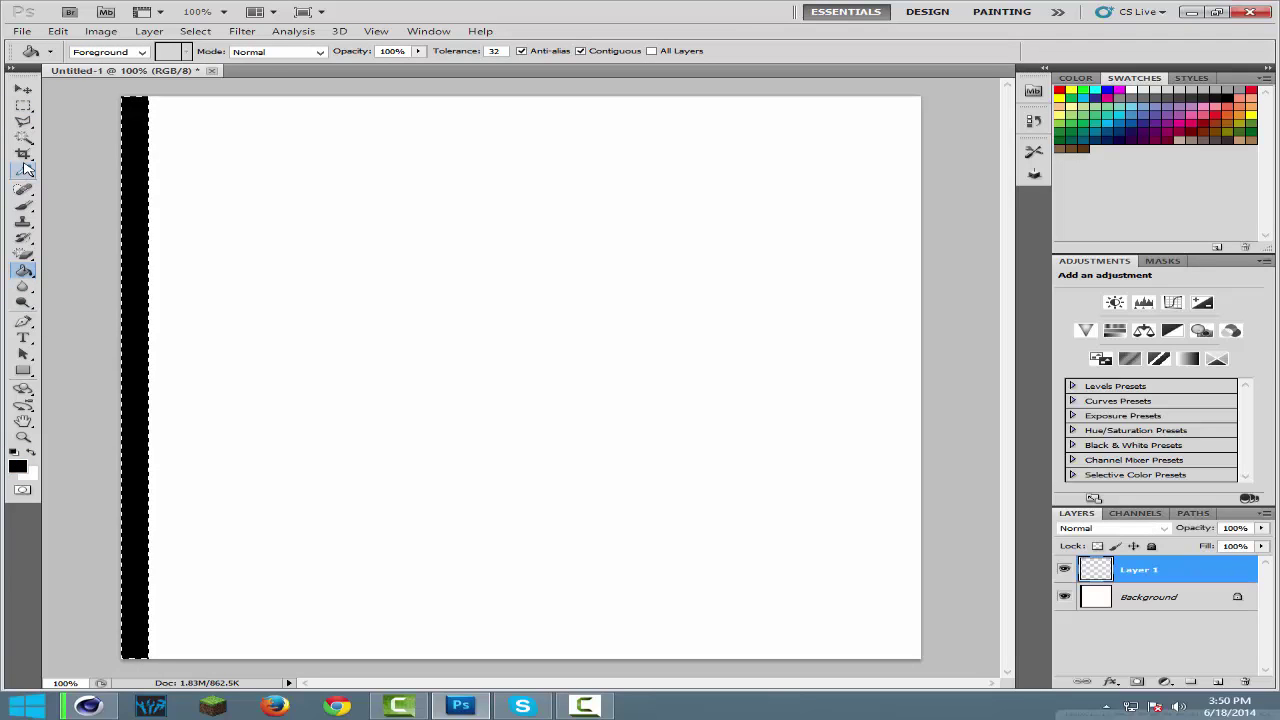
left_click(23, 89)
mouse_move(150, 190)
left_mouse_down()
mouse_move(497, 213)
mouse_move(625, 192)
left_mouse_up()
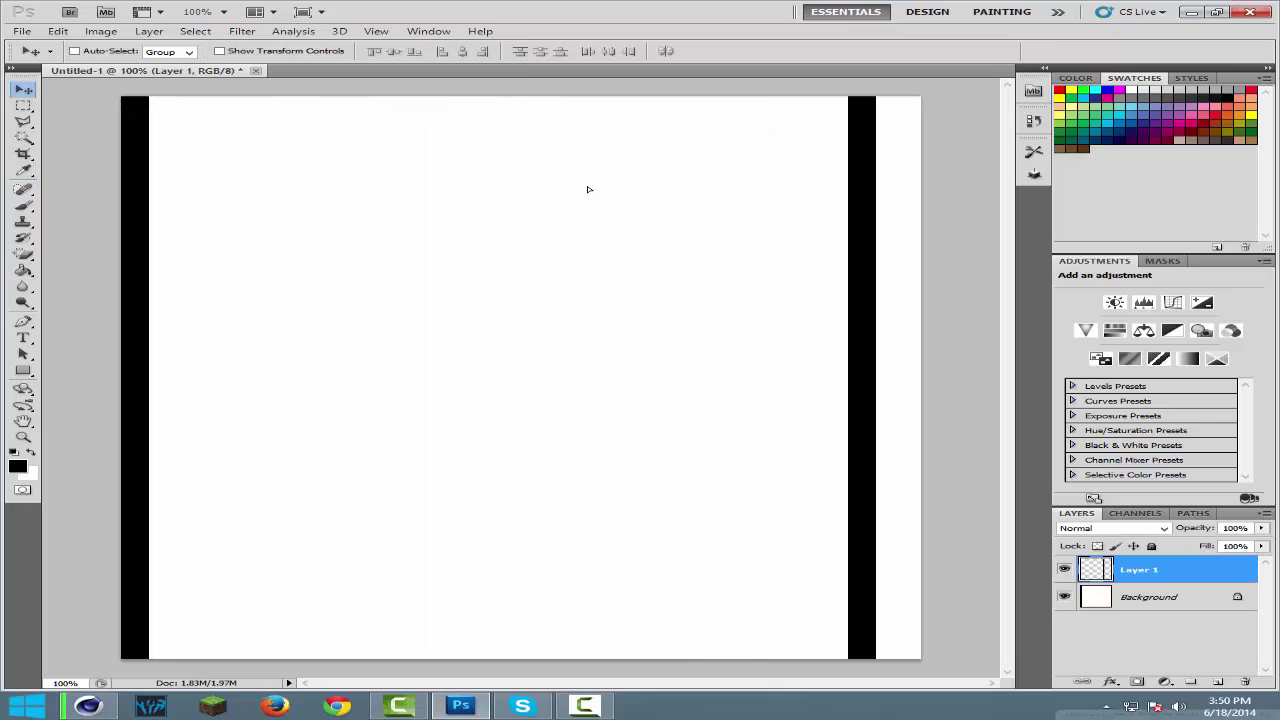
Fill a black strip along the top edge and move a copy to the bottom edge
left_click(23, 105)
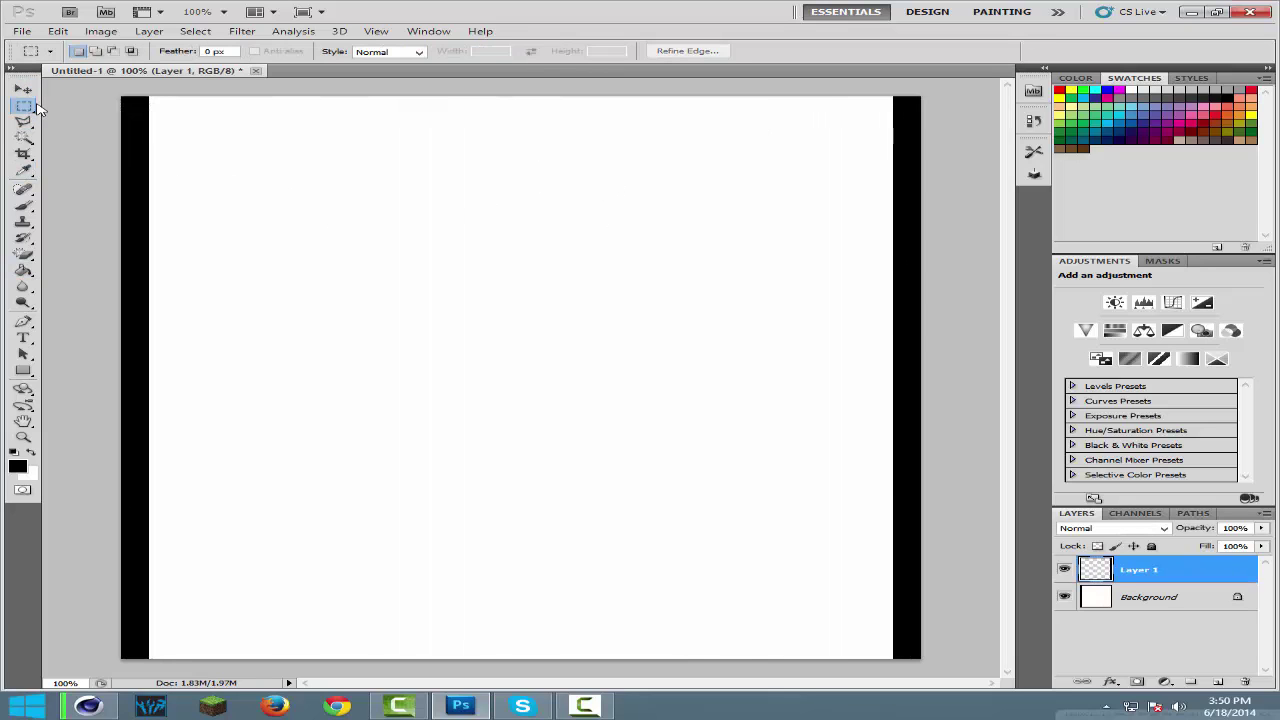
left_click_drag(119, 95, 959, 117)
left_click(23, 270)
left_click(244, 108)
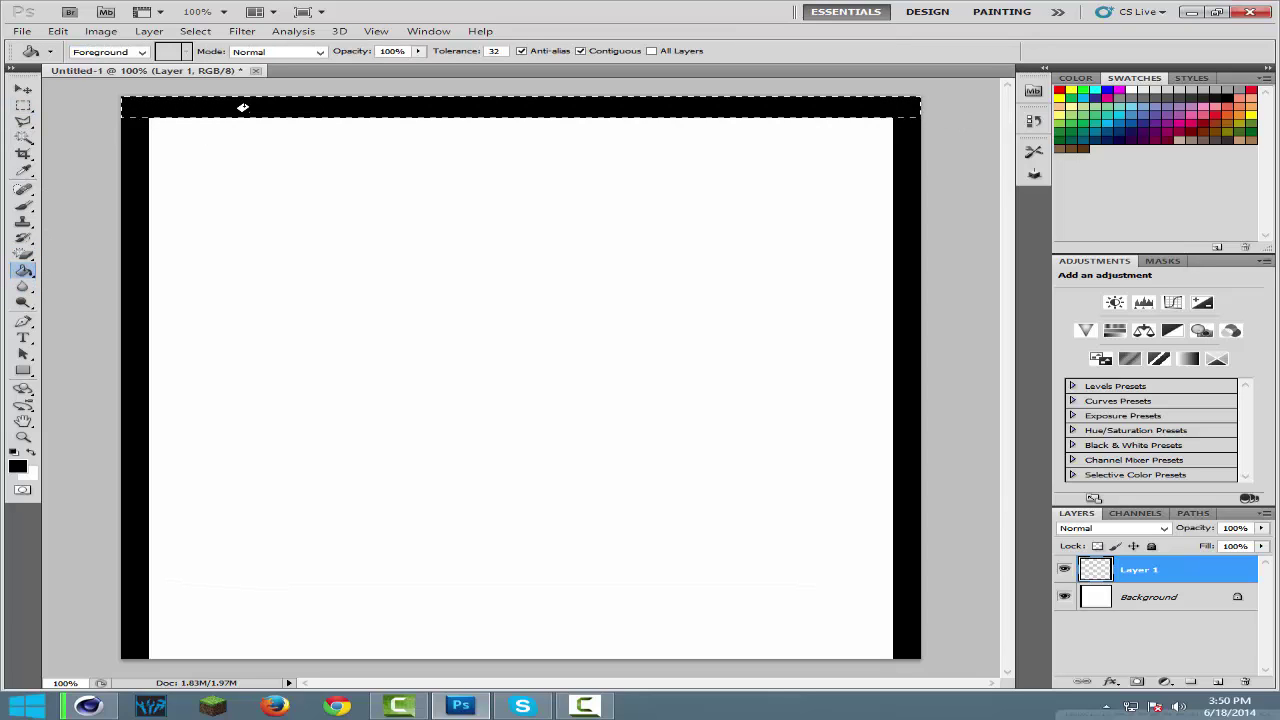
key("ctrl+d")
key("ctrl+shift+alt+n")
key("v")
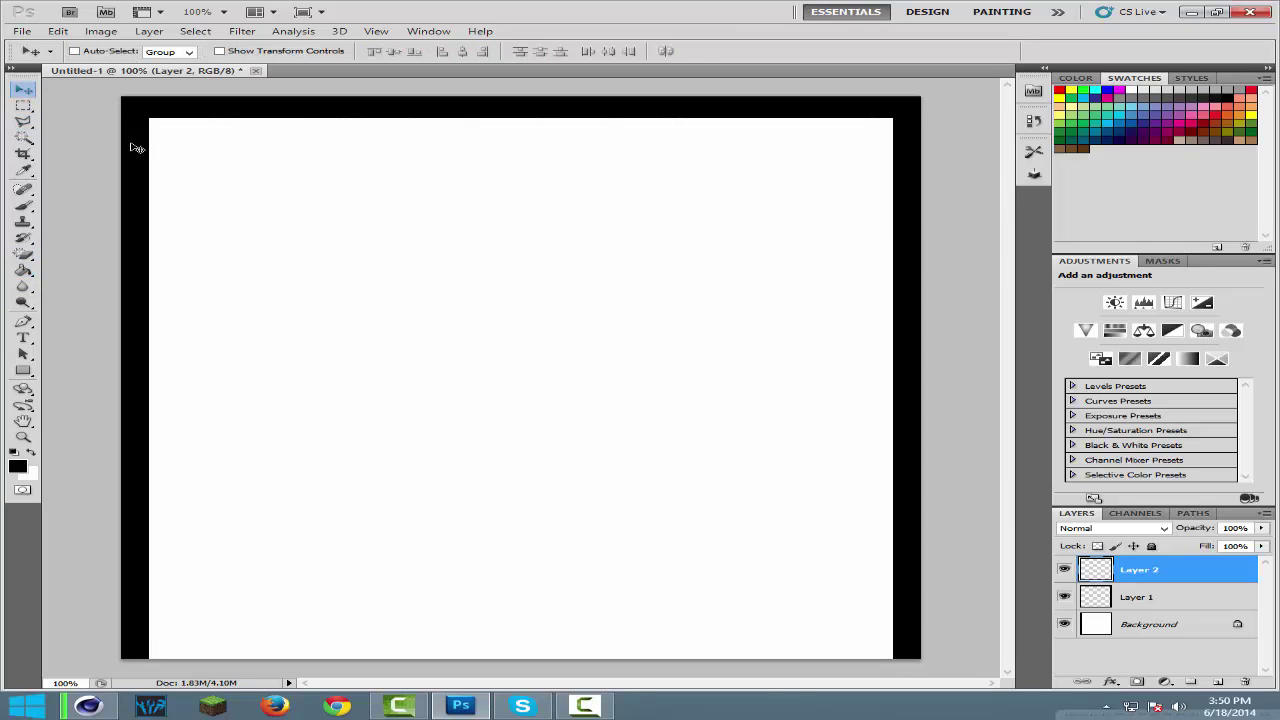
mouse_move(134, 146)
left_mouse_down()
mouse_move(371, 427)
mouse_move(348, 479)
left_mouse_up()
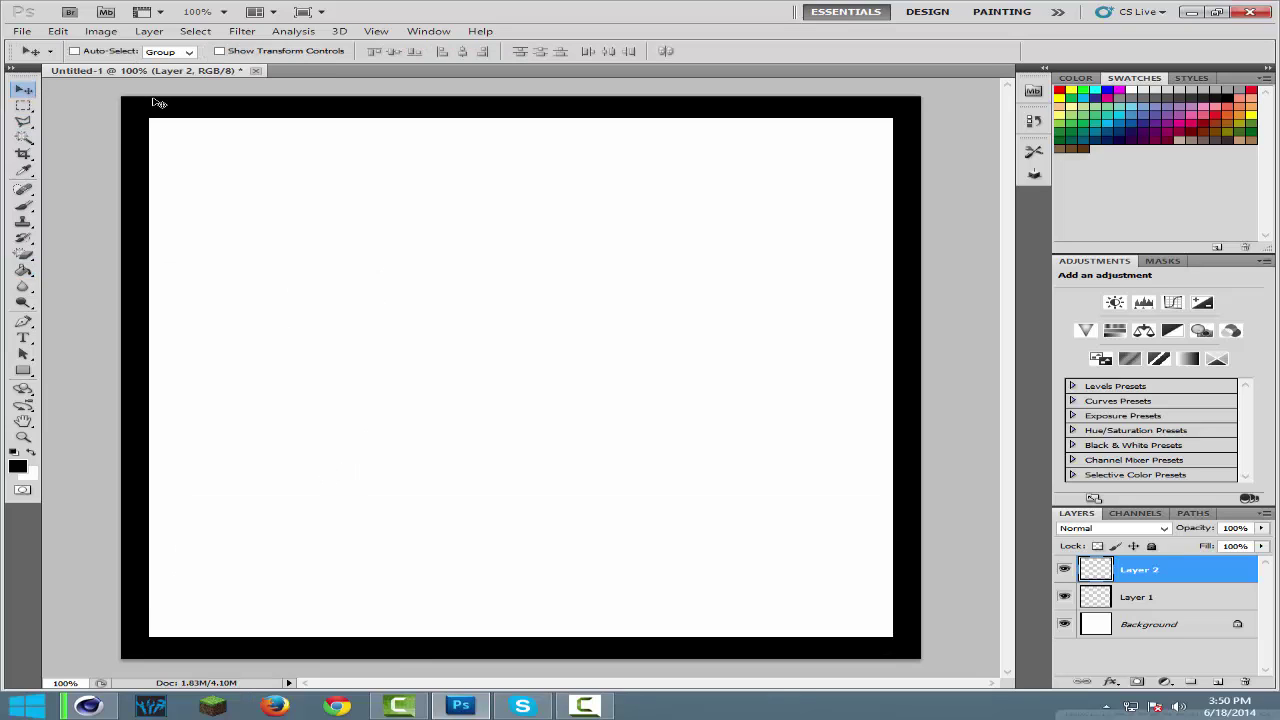
Merge the Background and both border layers, then convert the result to Layer 0
left_click(1144, 627)
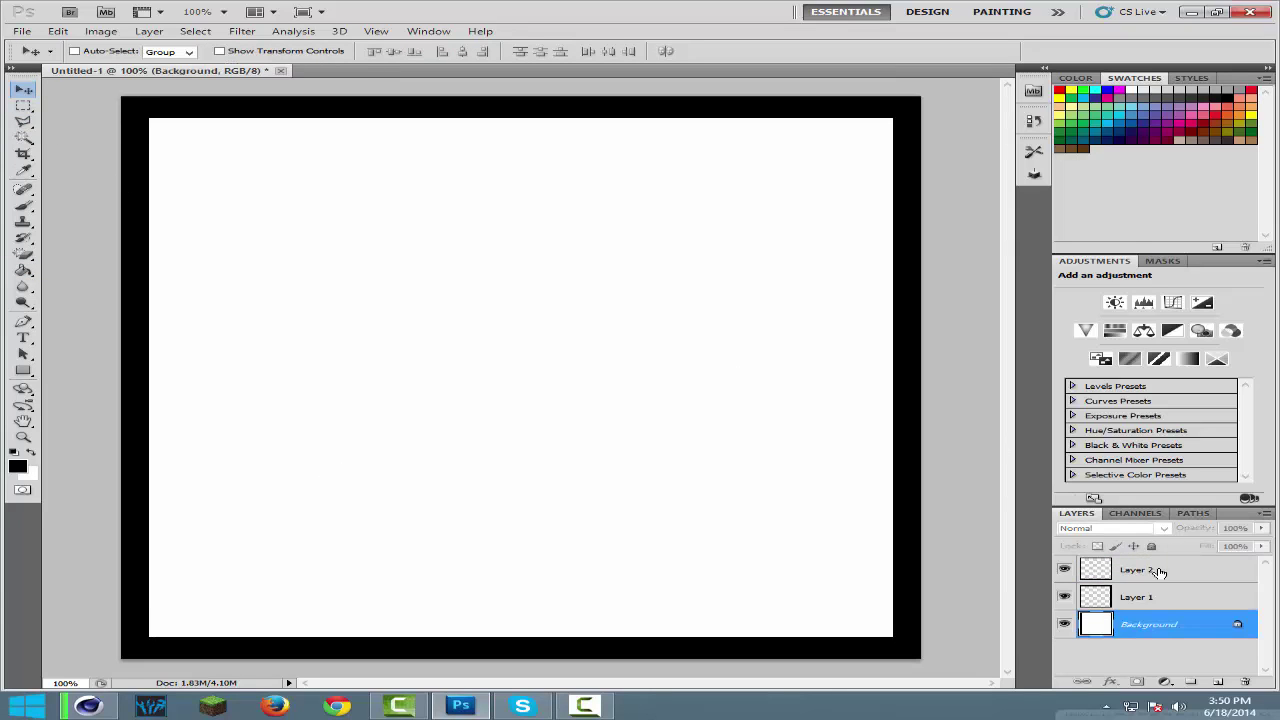
left_click(1155, 569, "ctrl")
left_click(1161, 598, "ctrl")
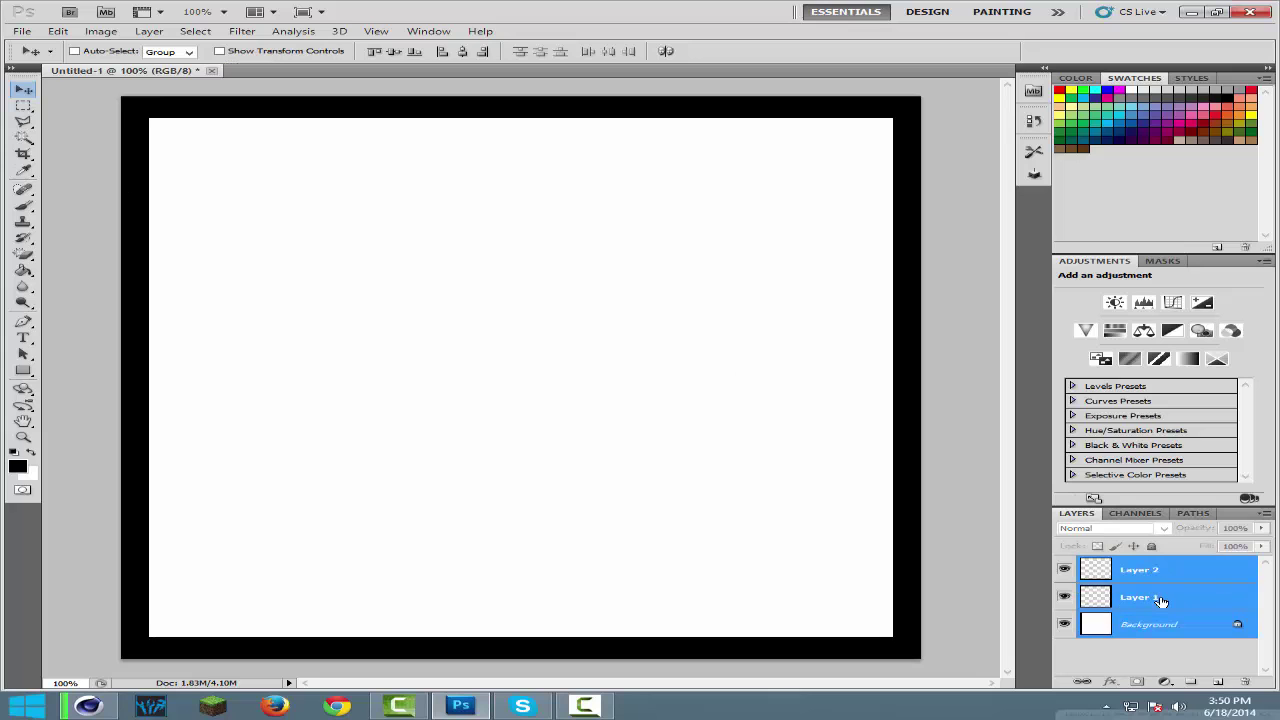
key("ctrl+e")
double_click(1209, 578)
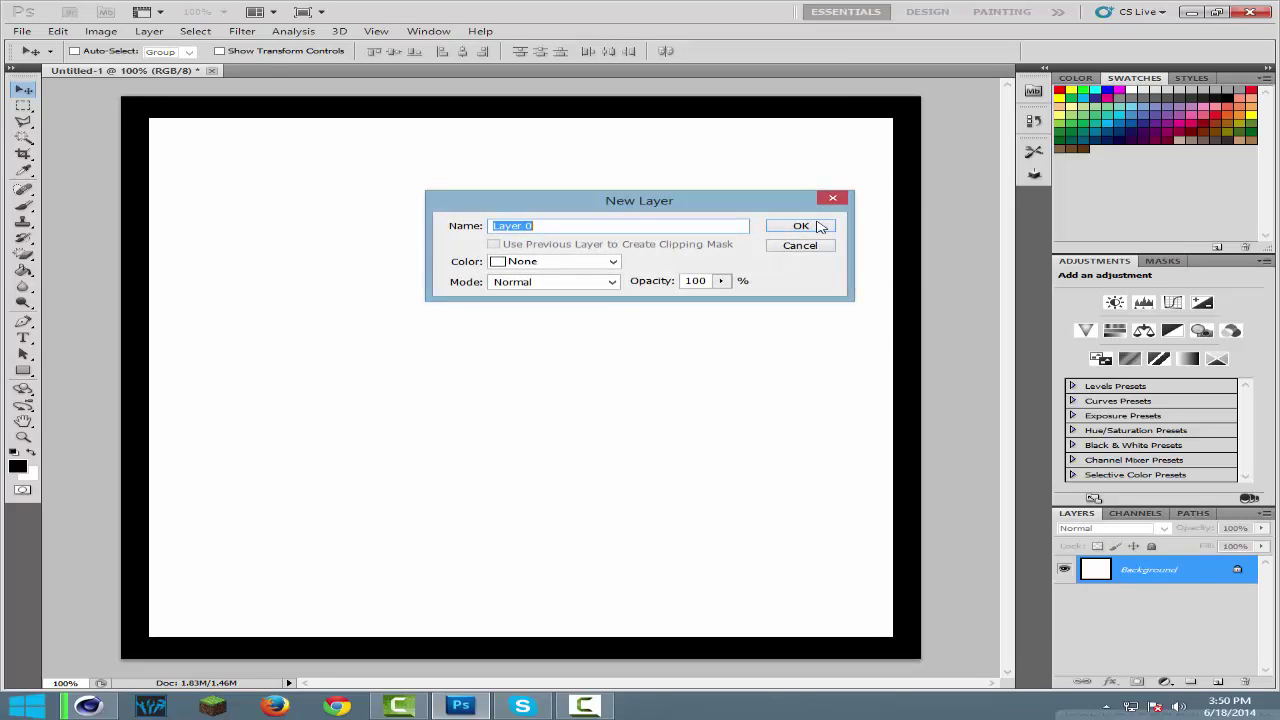
left_click(820, 222)
Delete the white interior to transparency and add an empty Layer 1 above, deselected
left_click(24, 138)
left_click(300, 257)
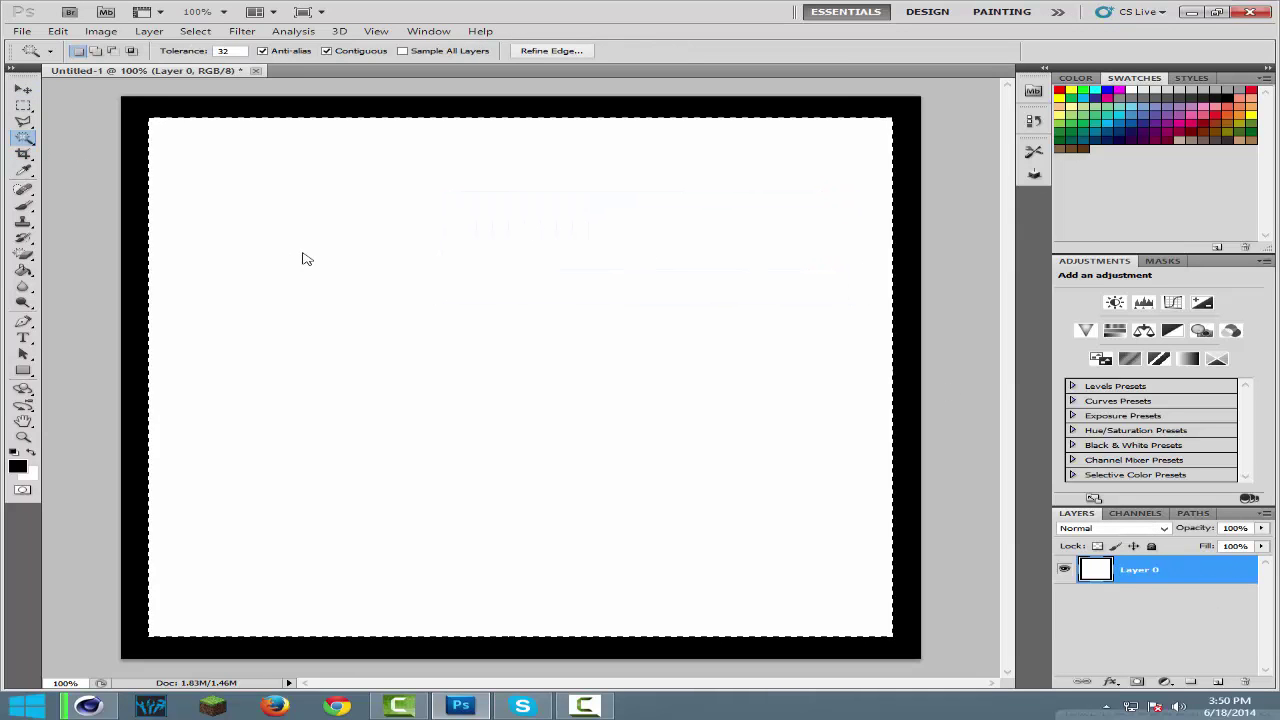
key("Delete")
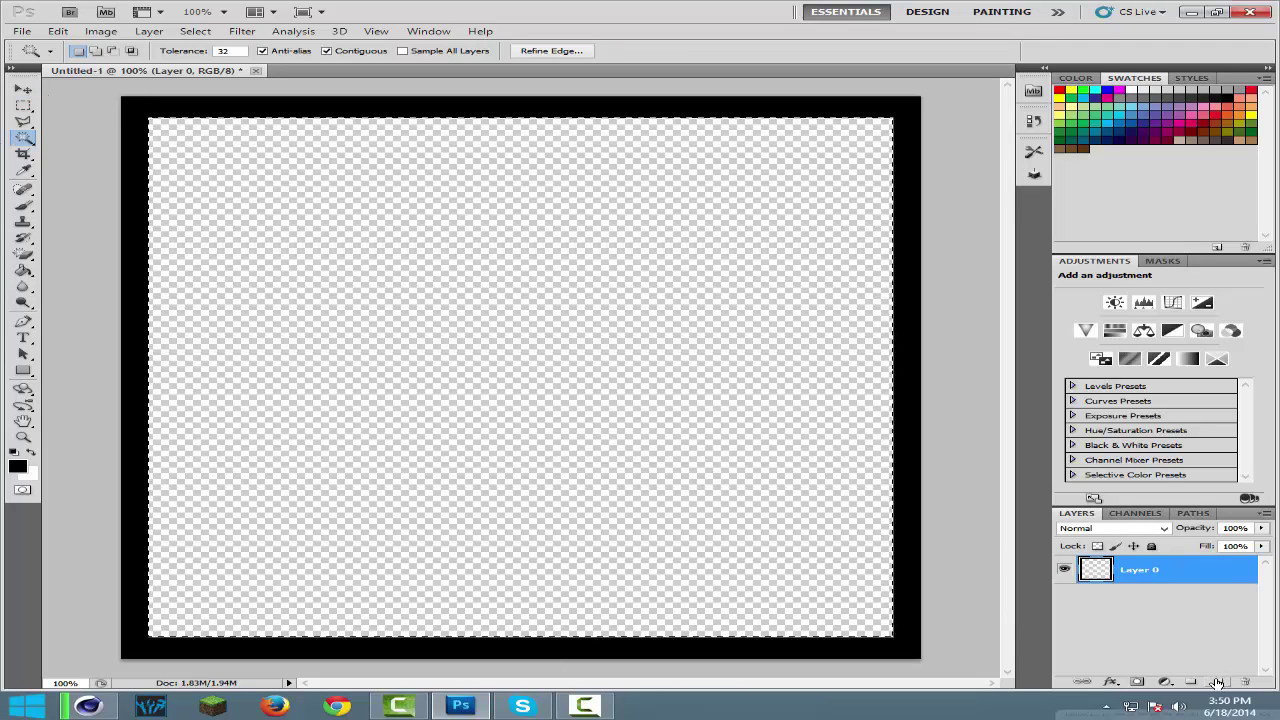
key("ctrl+shift+alt+n")
key("ctrl+d")
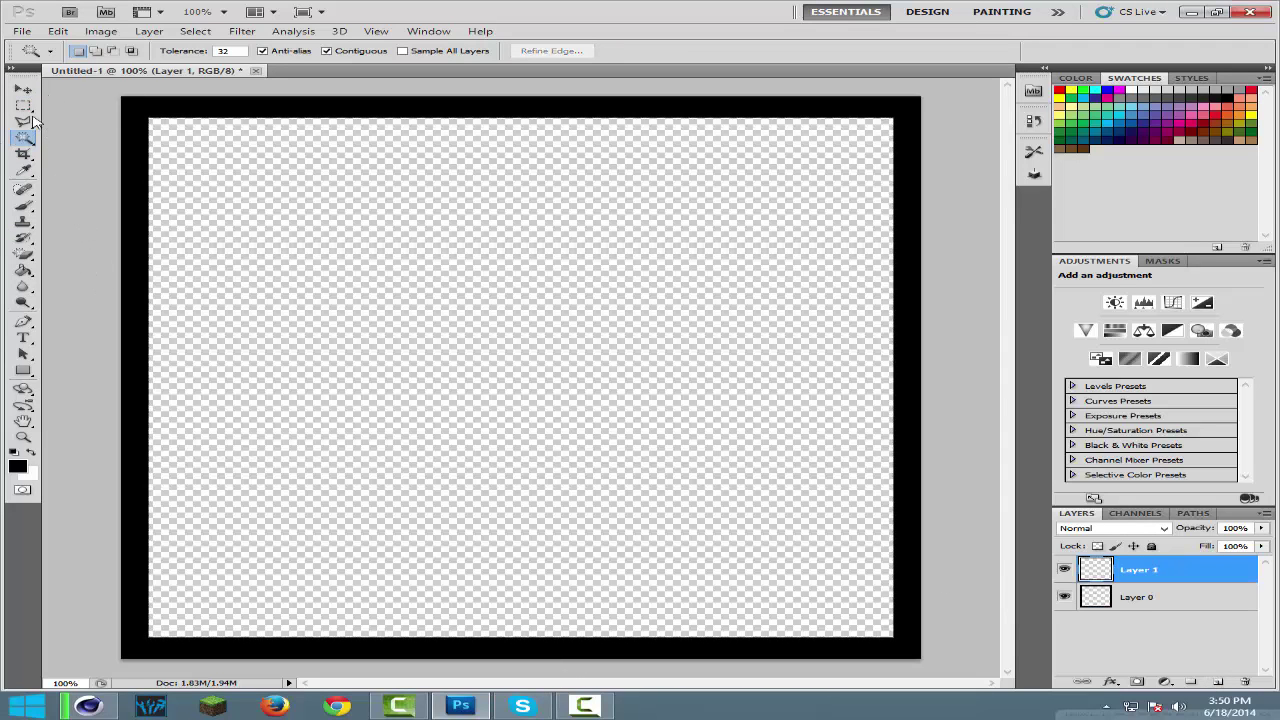
left_click(23, 105)
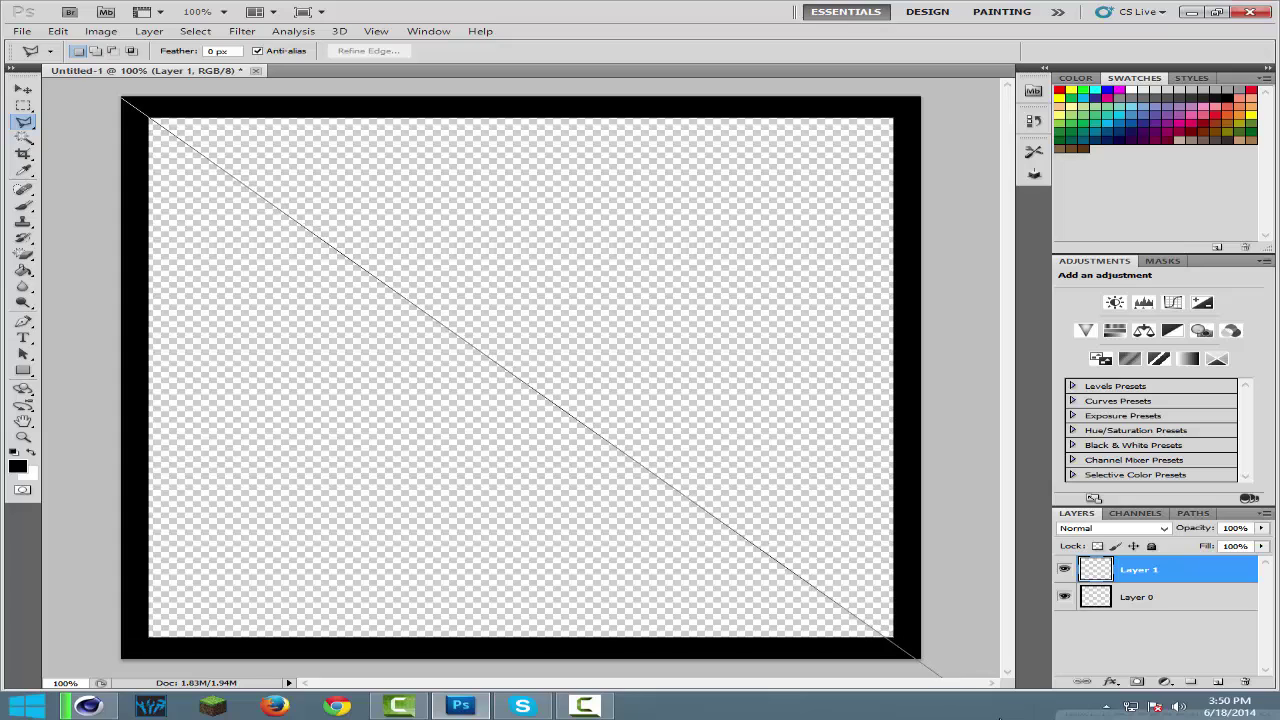
Select the upper-right triangle between the bottom-right, top-right and top-left corners
left_click(951, 676)
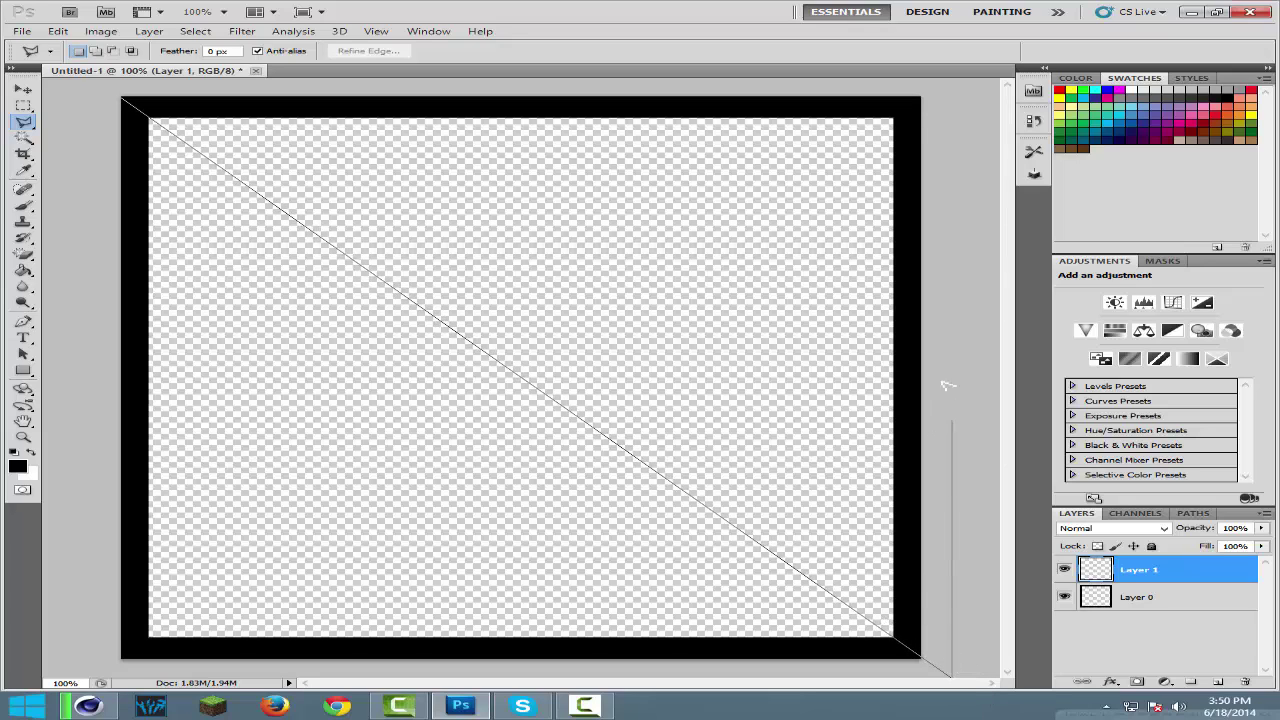
left_click(954, 82)
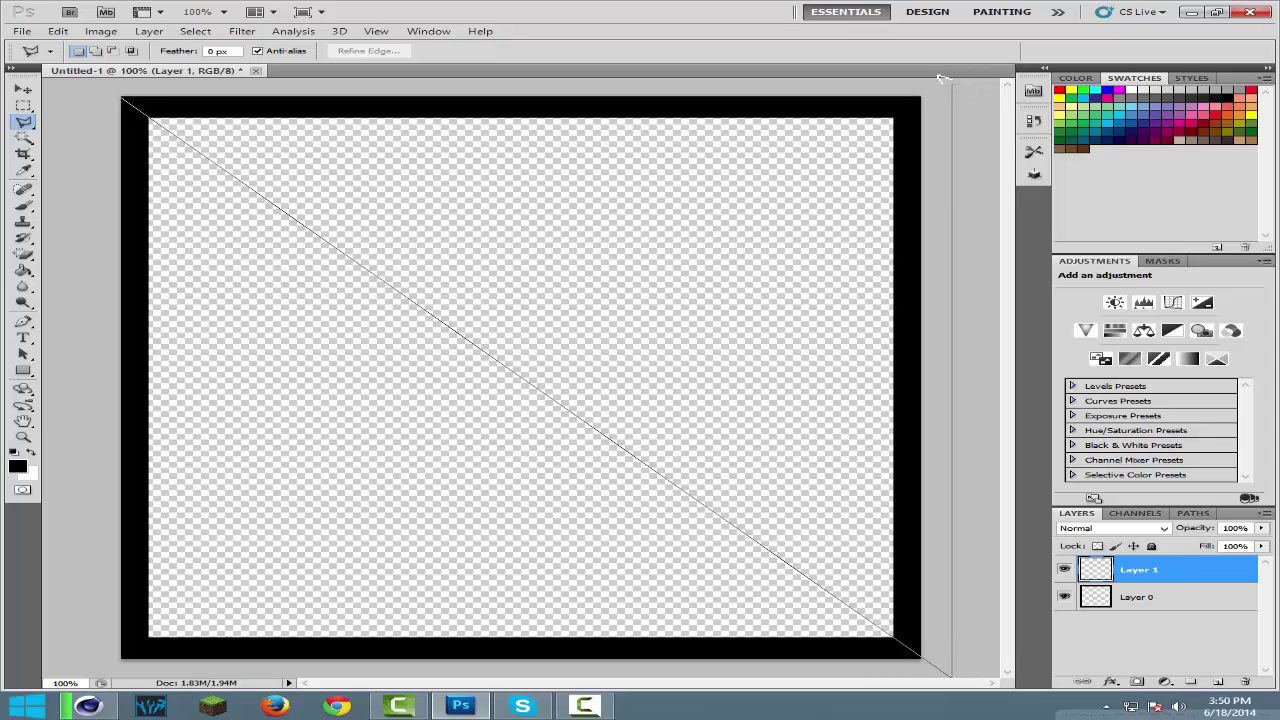
left_click(123, 95)
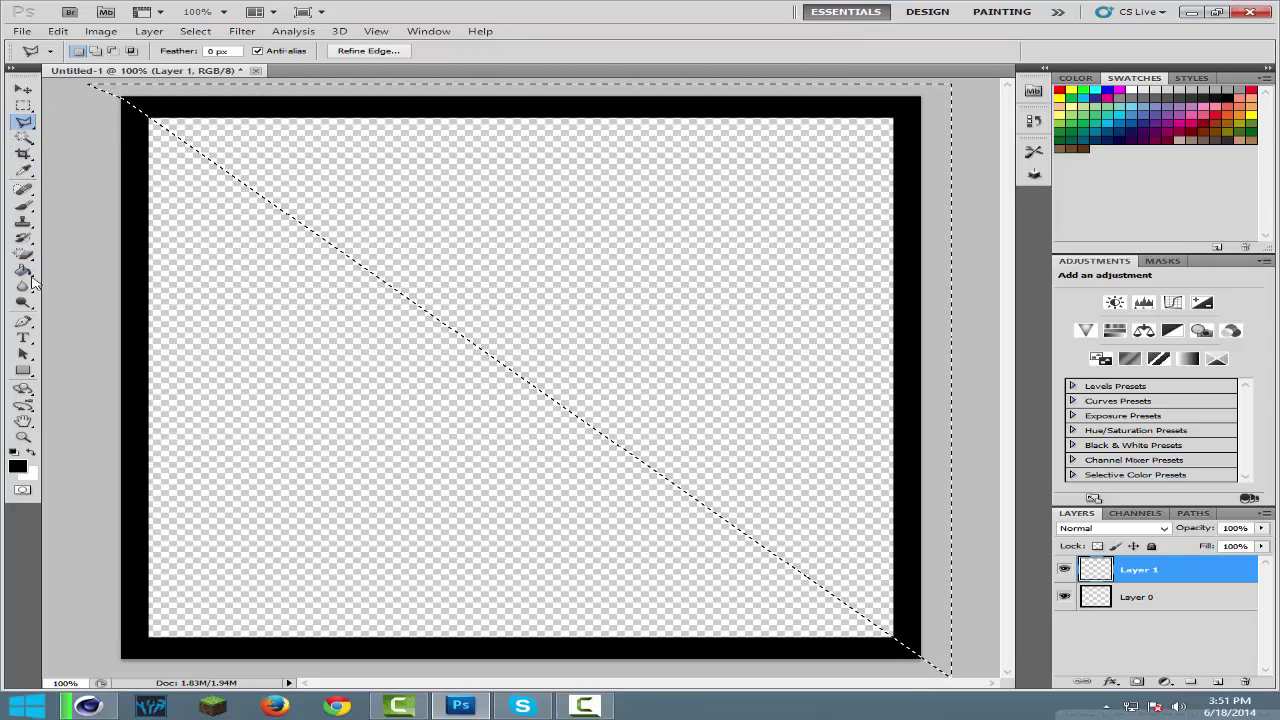
left_click(30, 452)
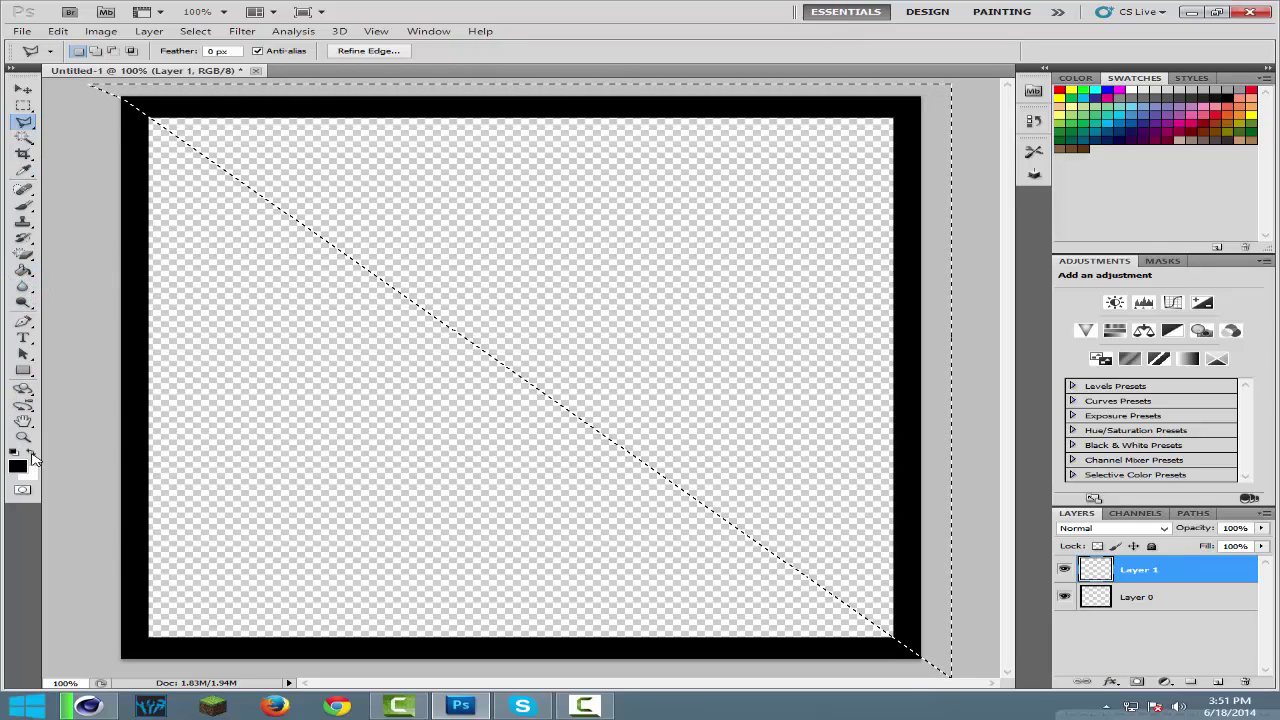
left_click(23, 270)
Fill the triangle white, move Layer 1 beneath the frame layer, and deselect
left_click(406, 192)
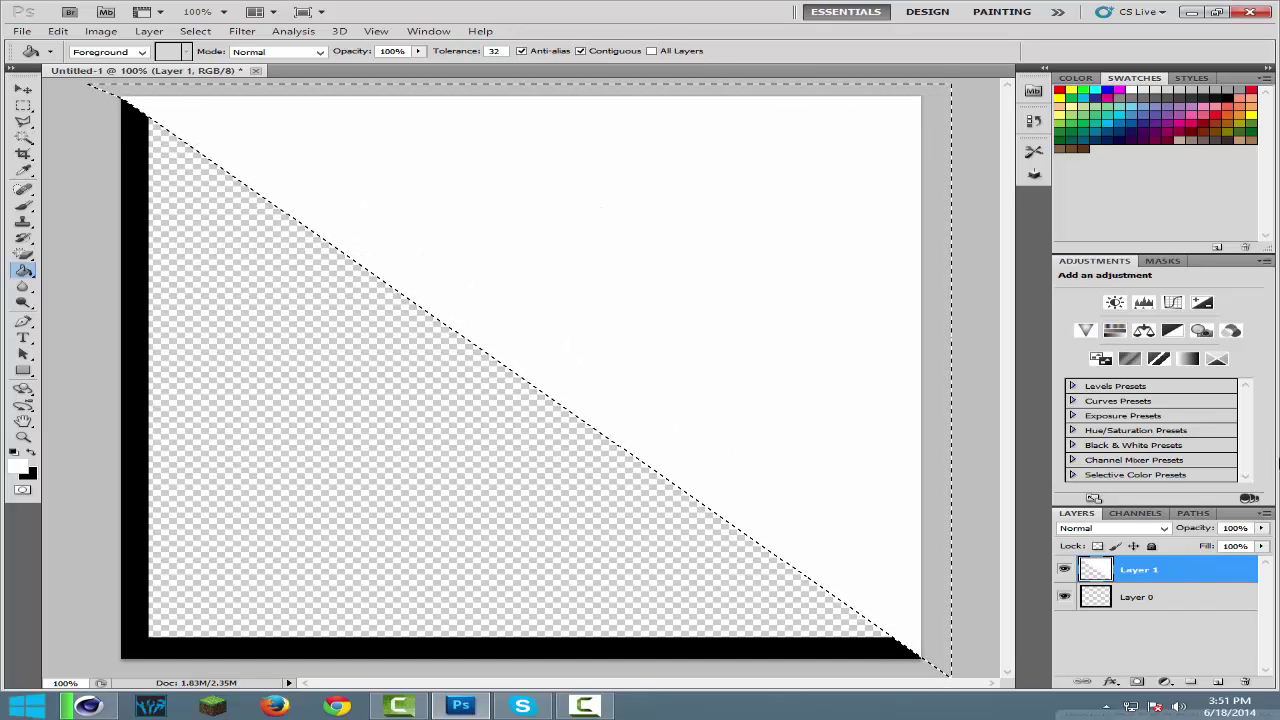
left_click_drag(1165, 568, 1168, 610)
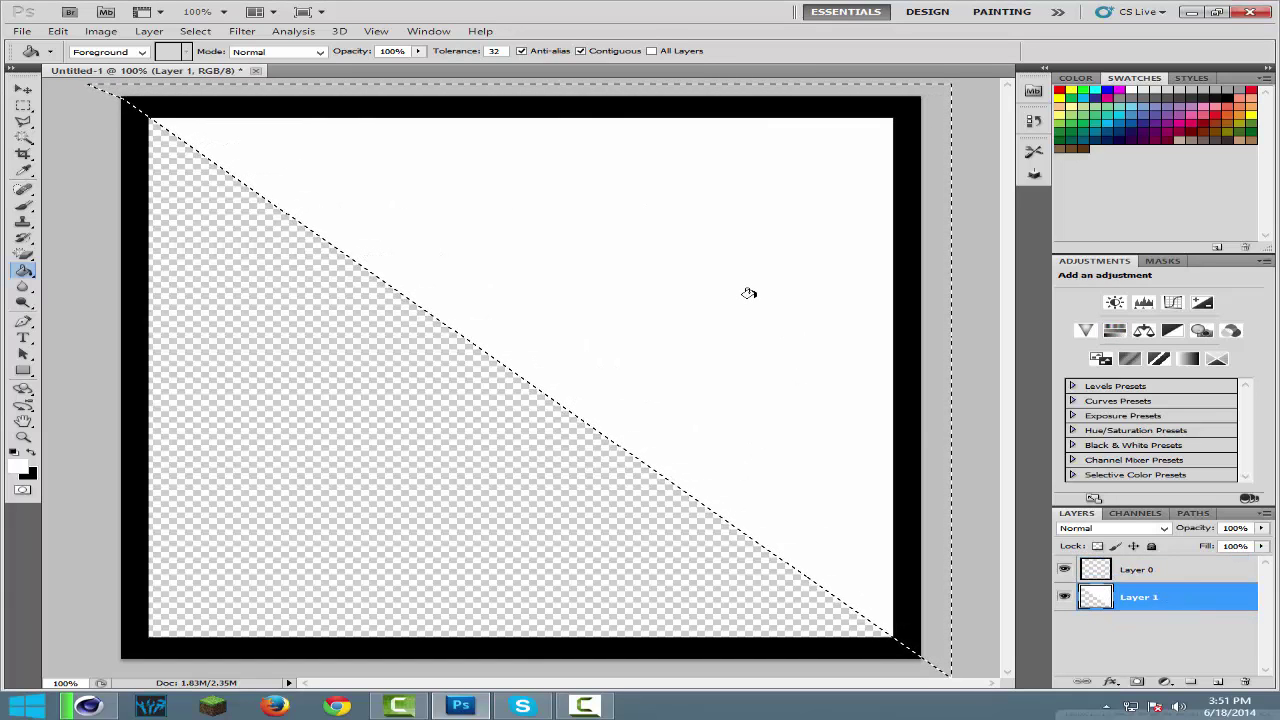
key("ctrl+d")
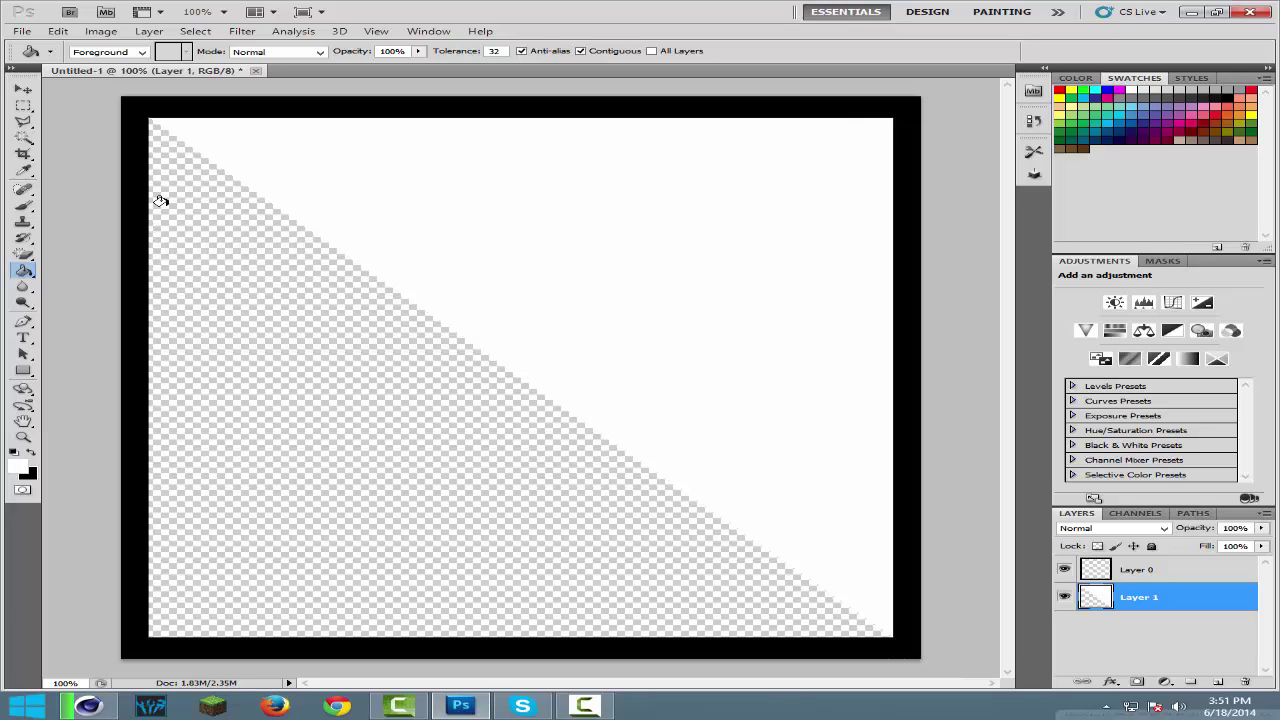
left_click(1136, 570)
Switch from the Paint Bucket to the Gradient Tool
right_click(24, 270)
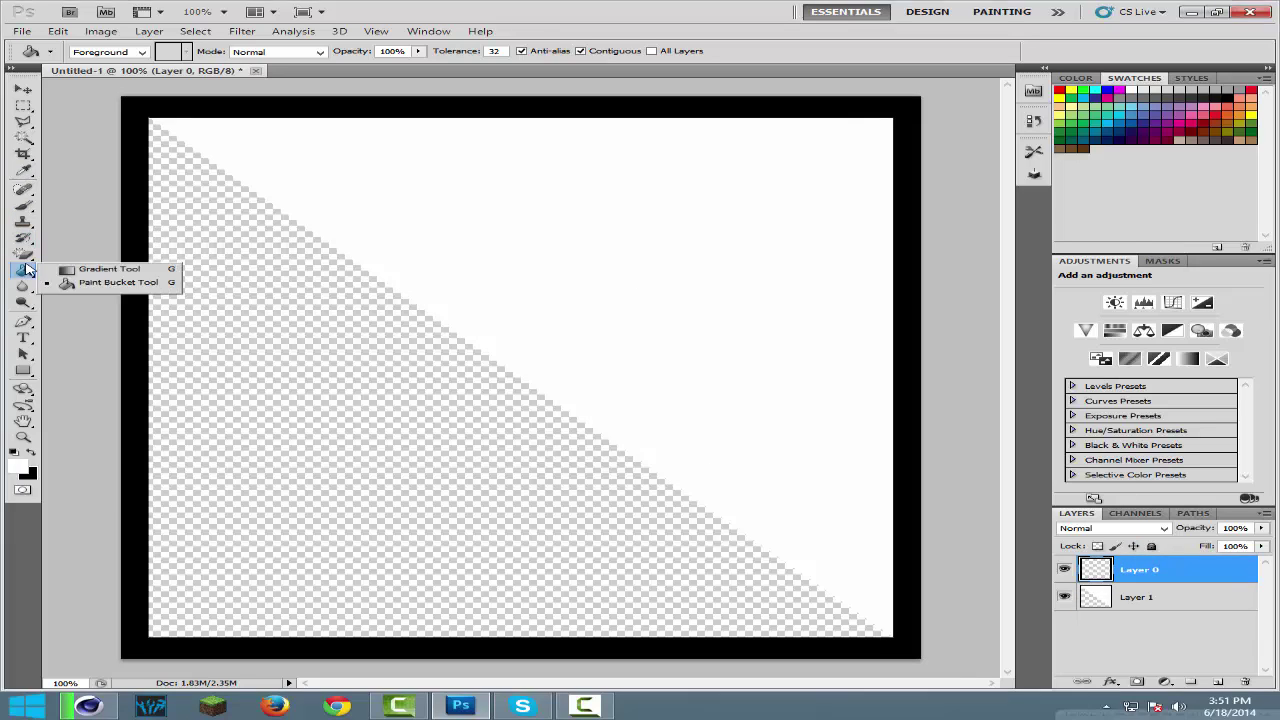
left_click(74, 281)
left_click(24, 283)
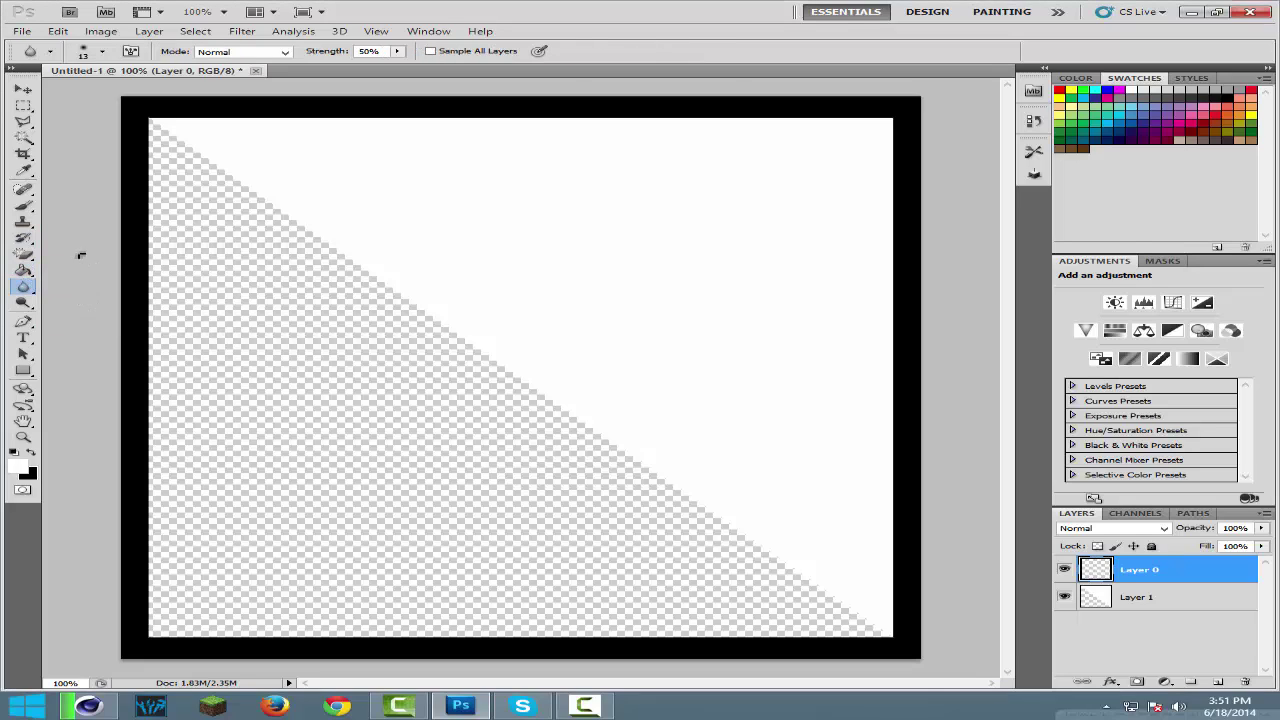
left_click(24, 270)
left_click(88, 270)
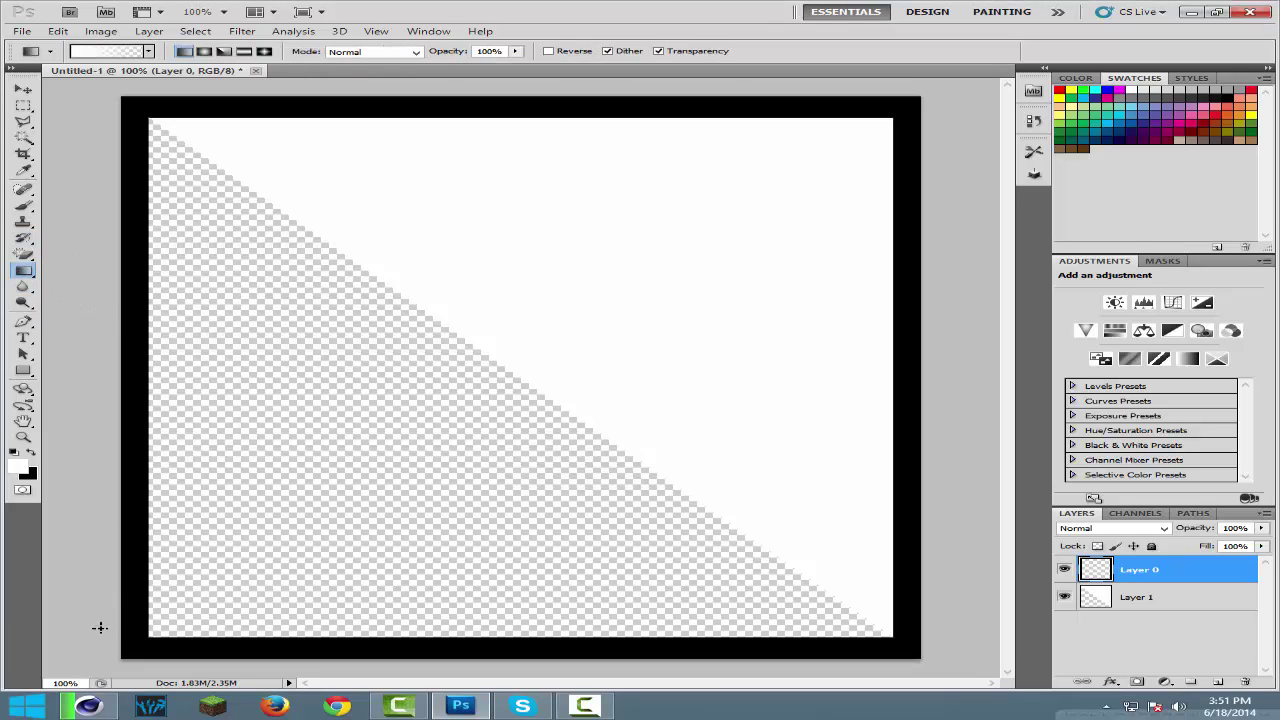
Drag gradients into all four frame corners on Layer 0 so they fade to white
left_click_drag(320, 461, 321, 492)
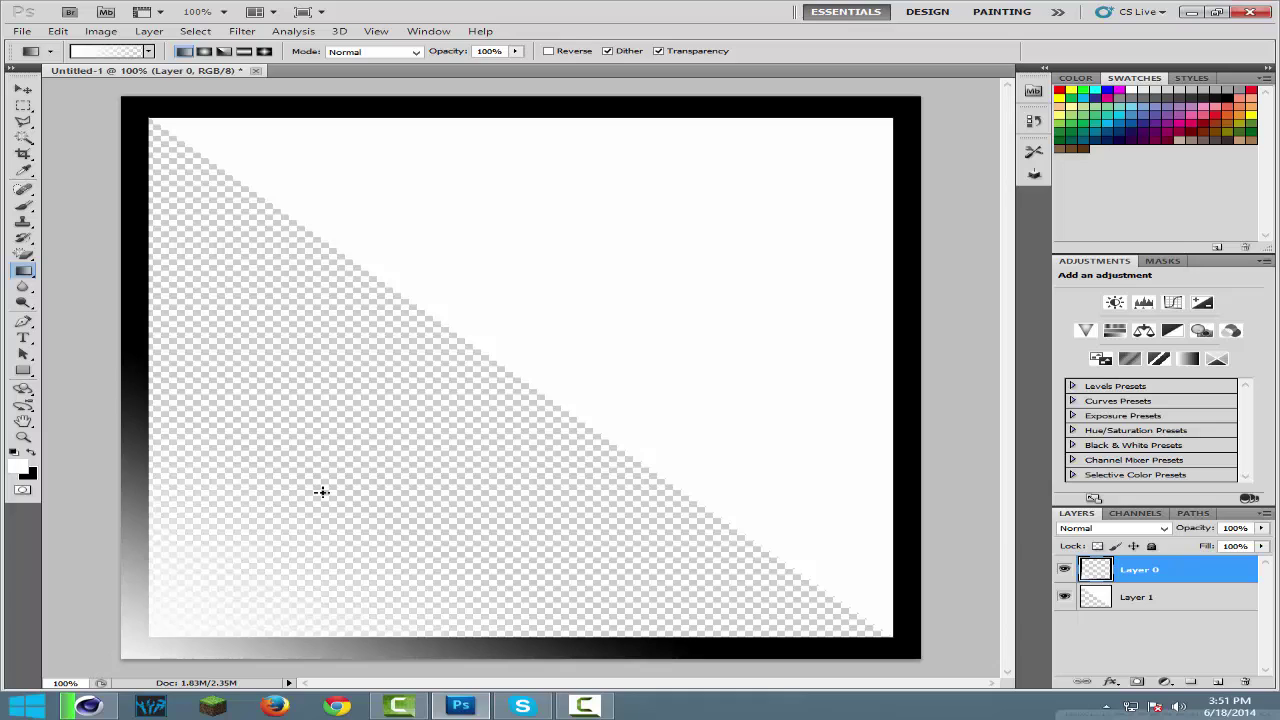
left_click_drag(937, 83, 611, 266)
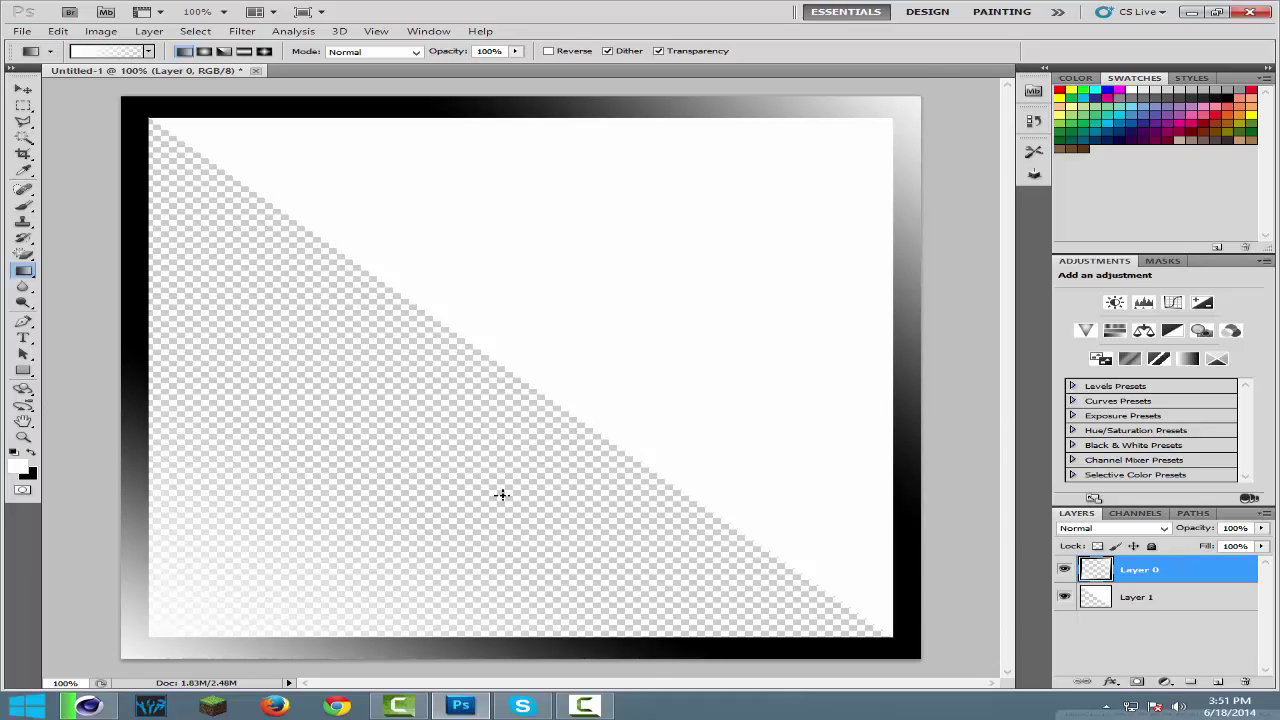
left_click_drag(90, 62, 184, 228)
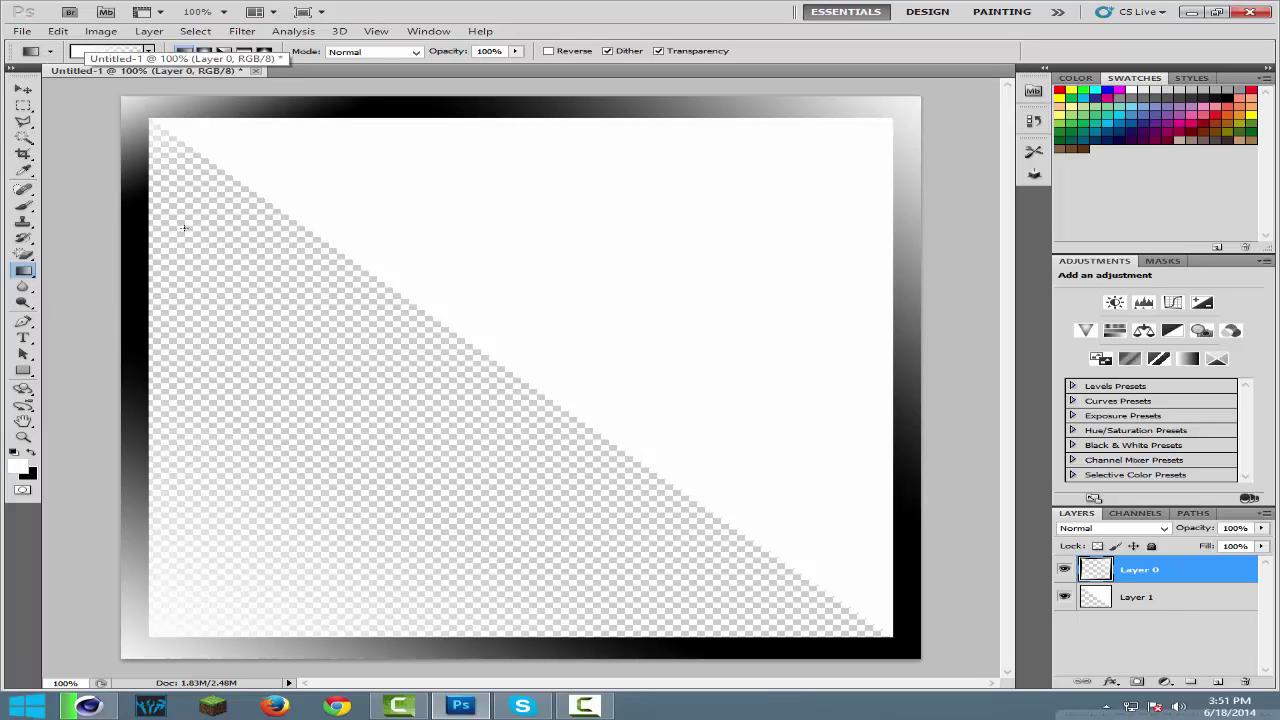
left_click_drag(790, 675, 710, 522)
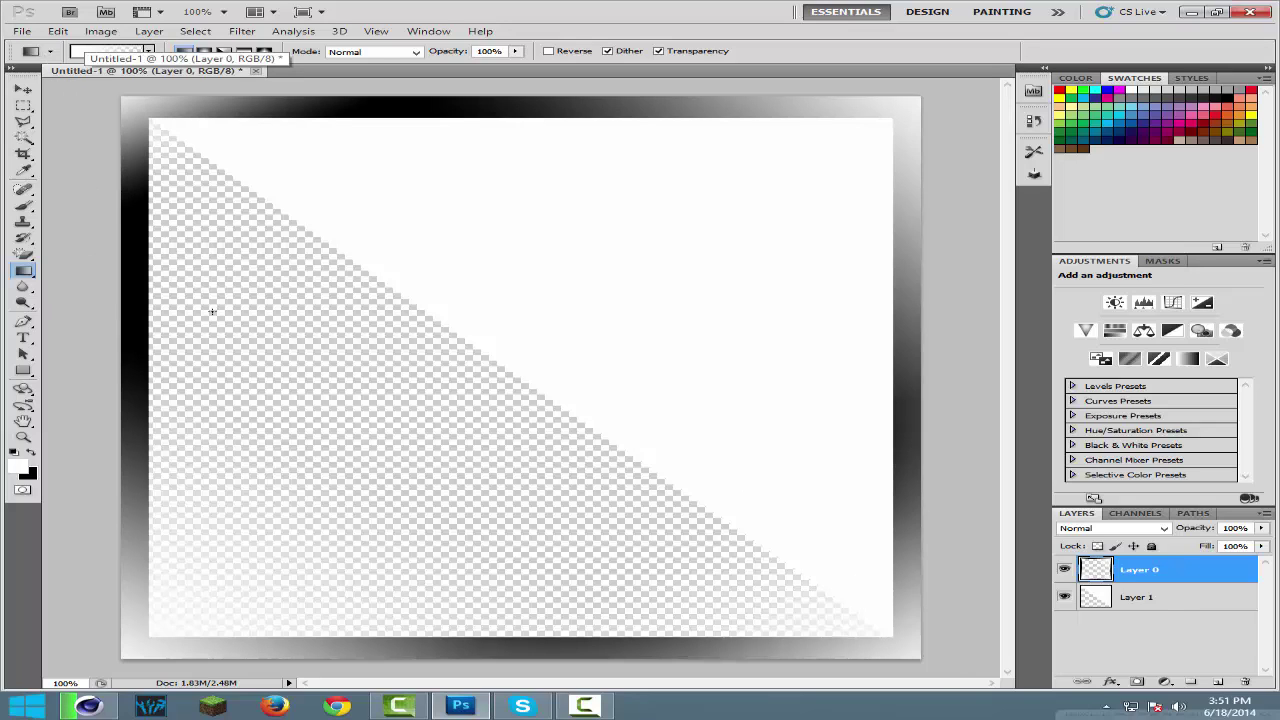
right_click(33, 273)
left_click(90, 283)
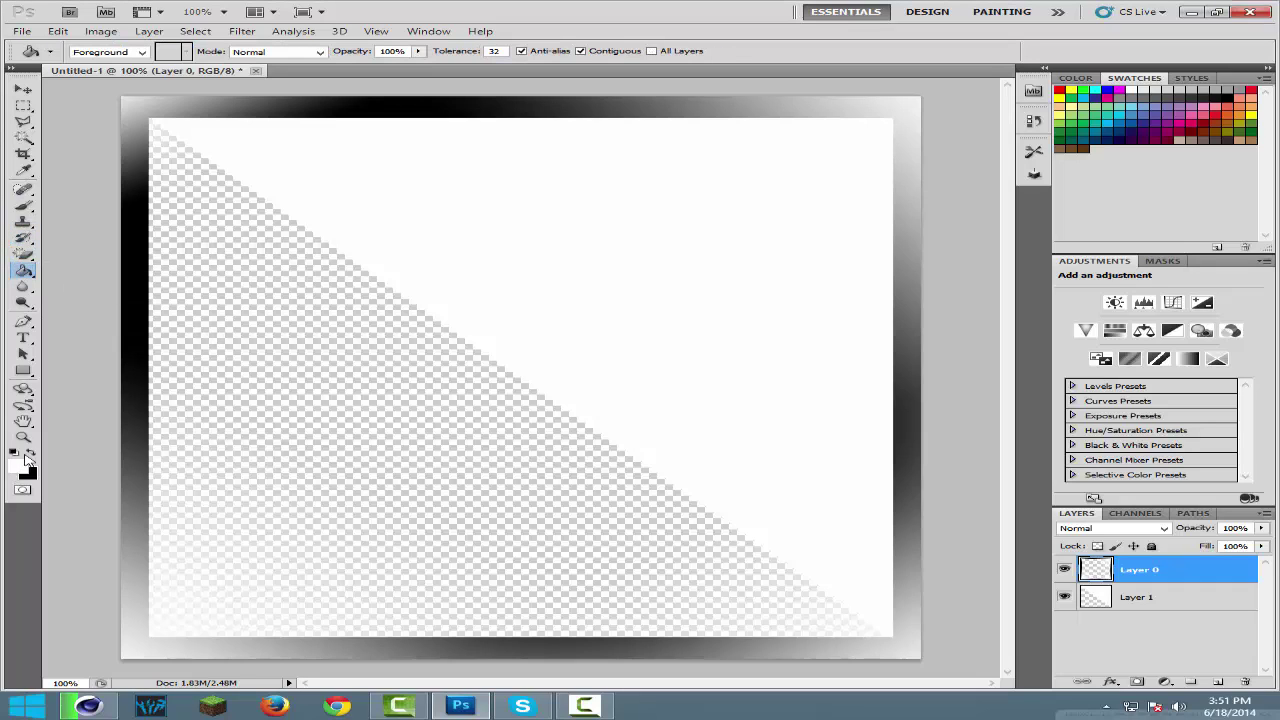
Add a new layer filled black and reorder it to the bottom of the stack
left_click(1218, 682)
left_click(397, 397)
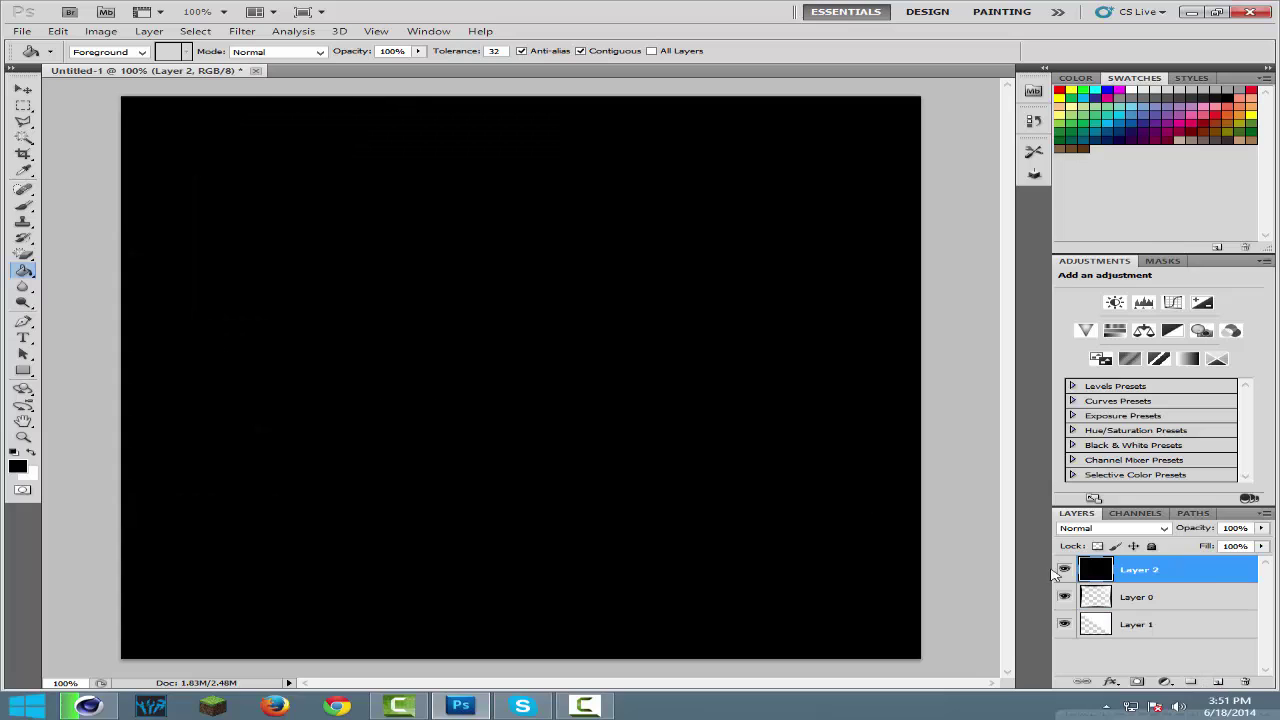
left_click_drag(1208, 578, 1195, 635)
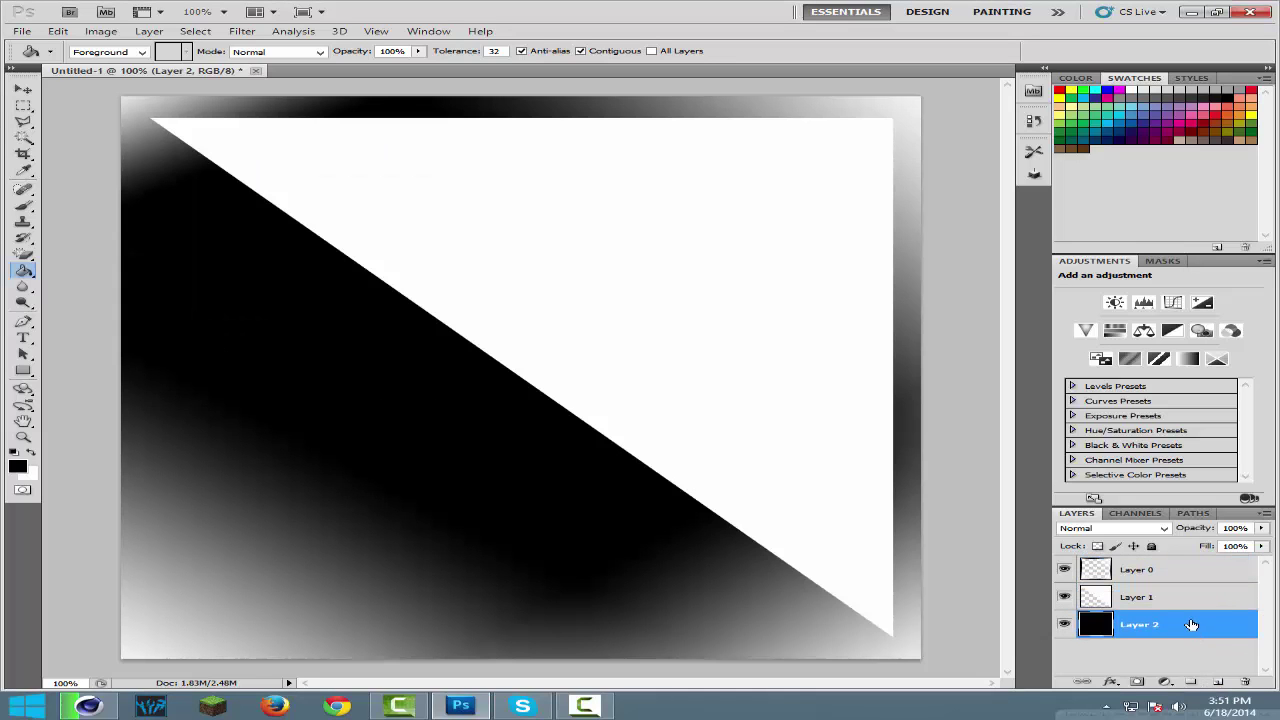
mouse_move(1140, 570)
left_mouse_down()
mouse_move(1158, 638)
mouse_move(1152, 568)
left_mouse_up()
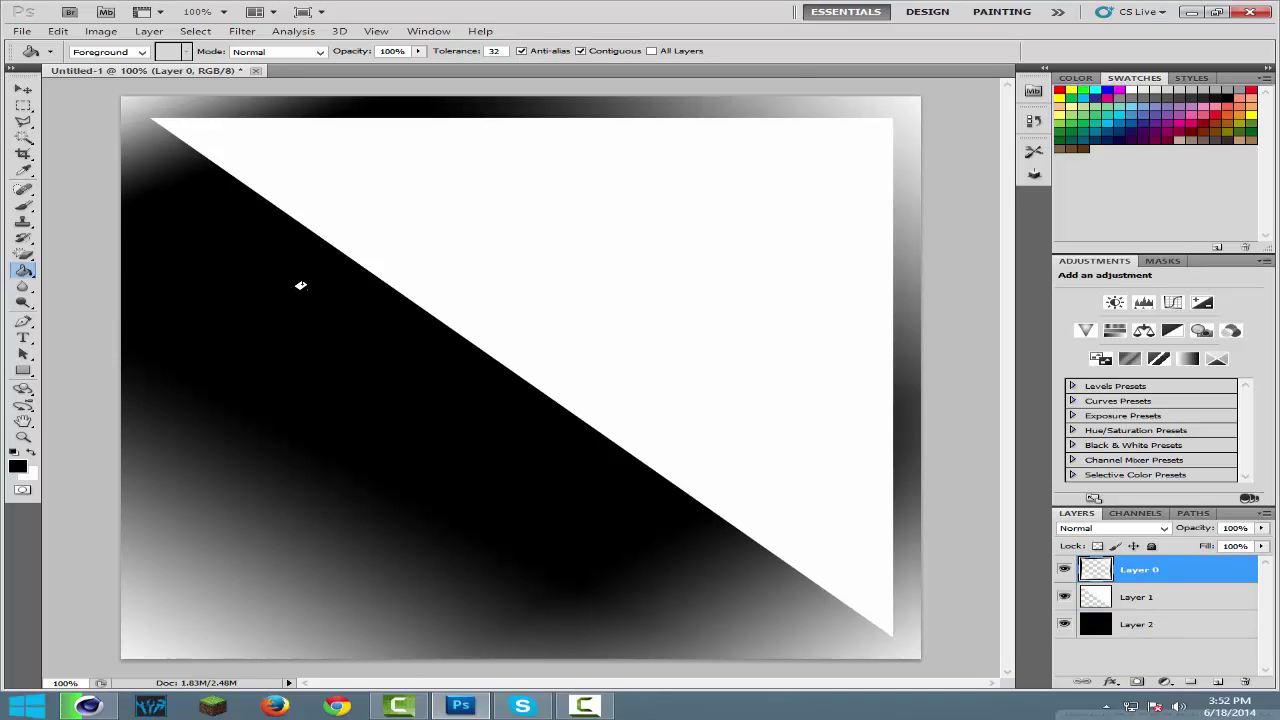
mouse_move(1210, 625)
left_mouse_down()
mouse_move(1207, 590)
mouse_move(1210, 633)
left_mouse_up()
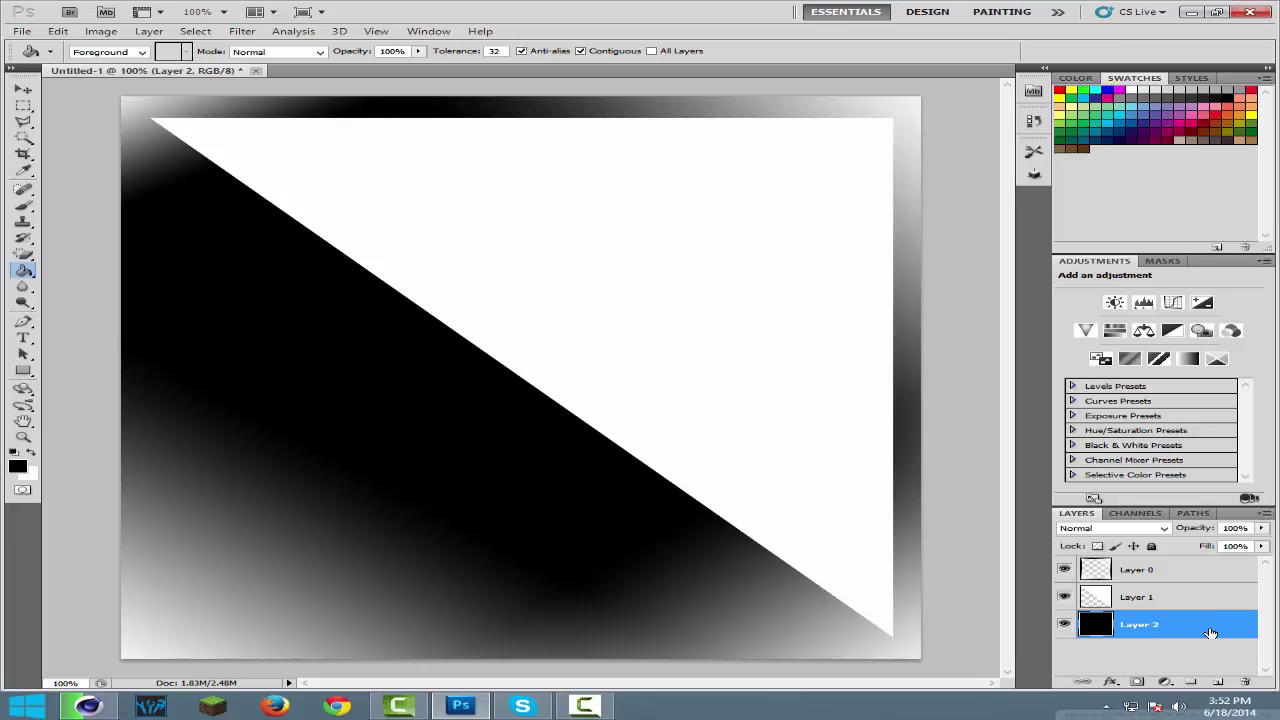
Step back in the History panel to the plain black frame state
left_click(1034, 121)
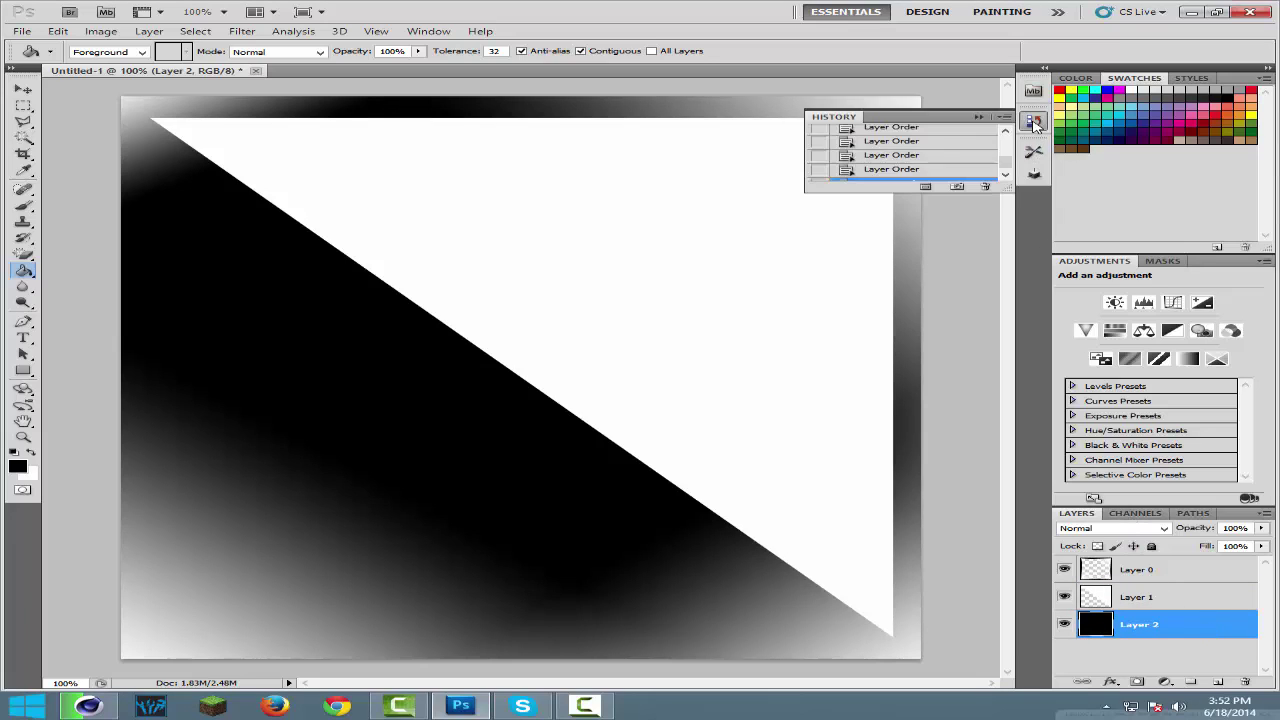
left_click(955, 156)
scroll(940, 142, "up", 2)
scroll(930, 146, "up", 2)
left_click(922, 149)
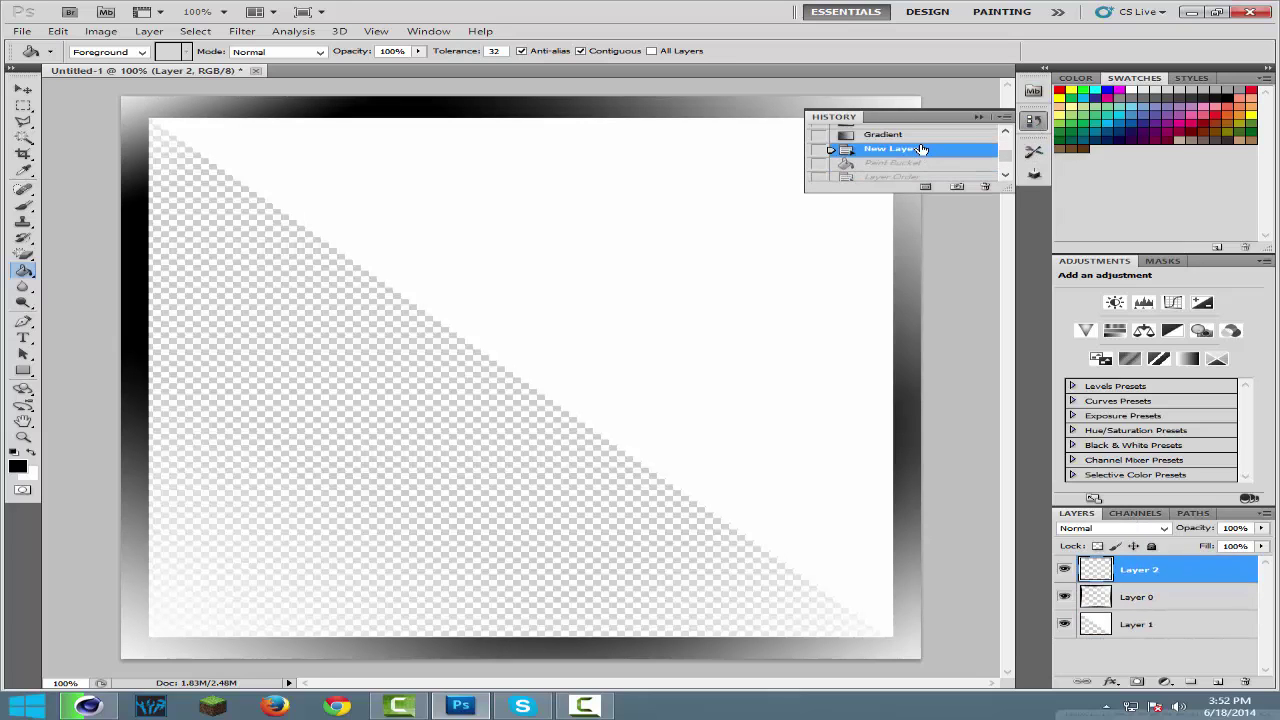
scroll(919, 140, "up", 1)
left_click(918, 148)
scroll(918, 145, "up", 2)
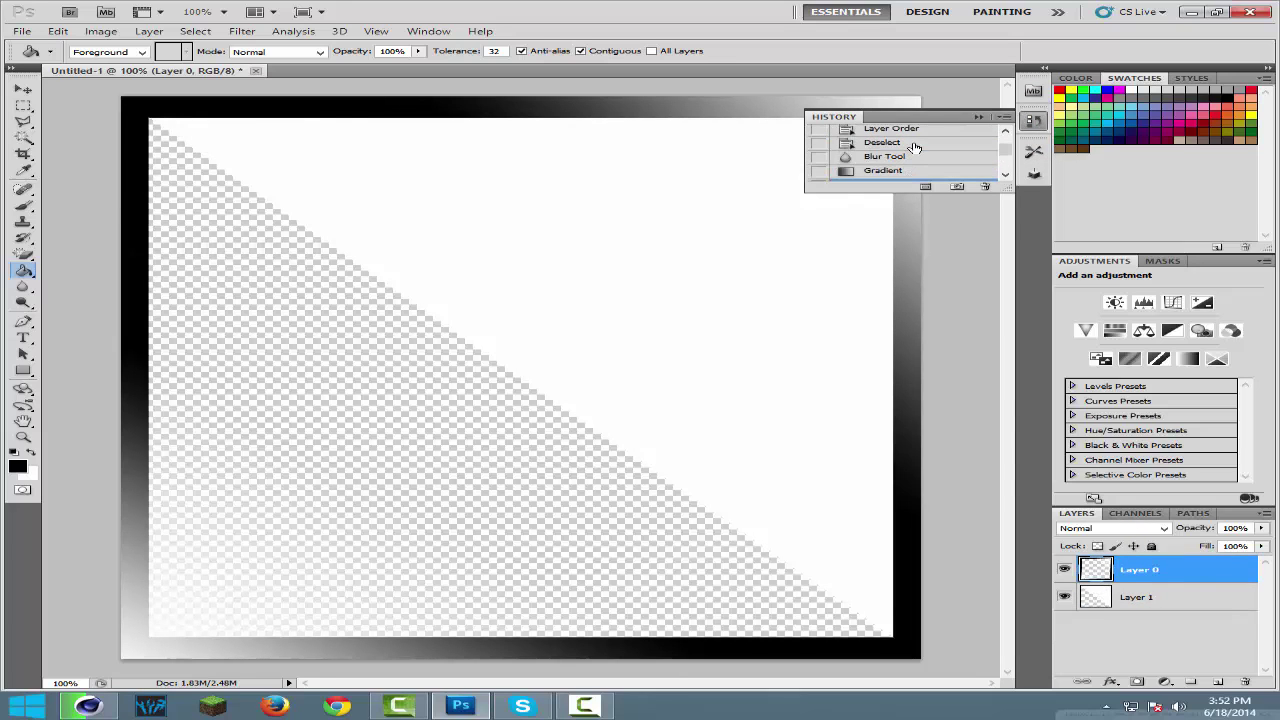
left_click(915, 144)
Select the black border on Layer 0 with the Magic Wand and swap the colours
left_click(25, 140)
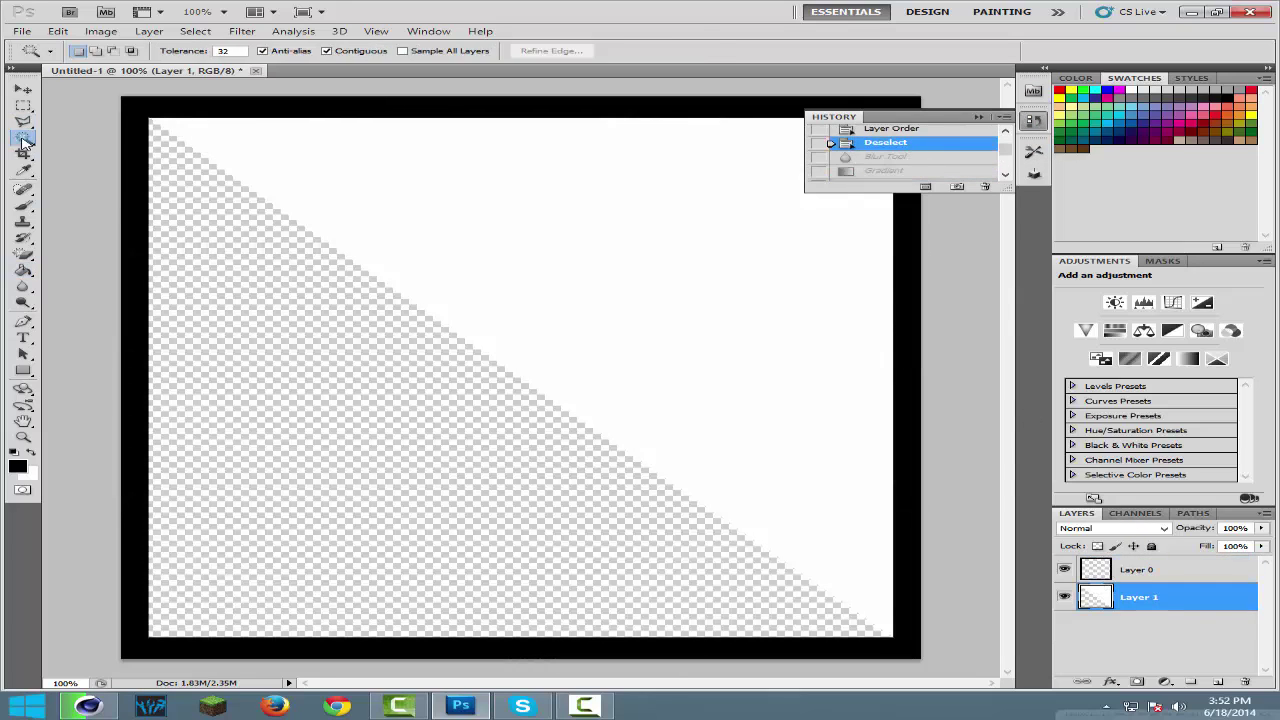
left_click(133, 191)
left_click(1140, 570)
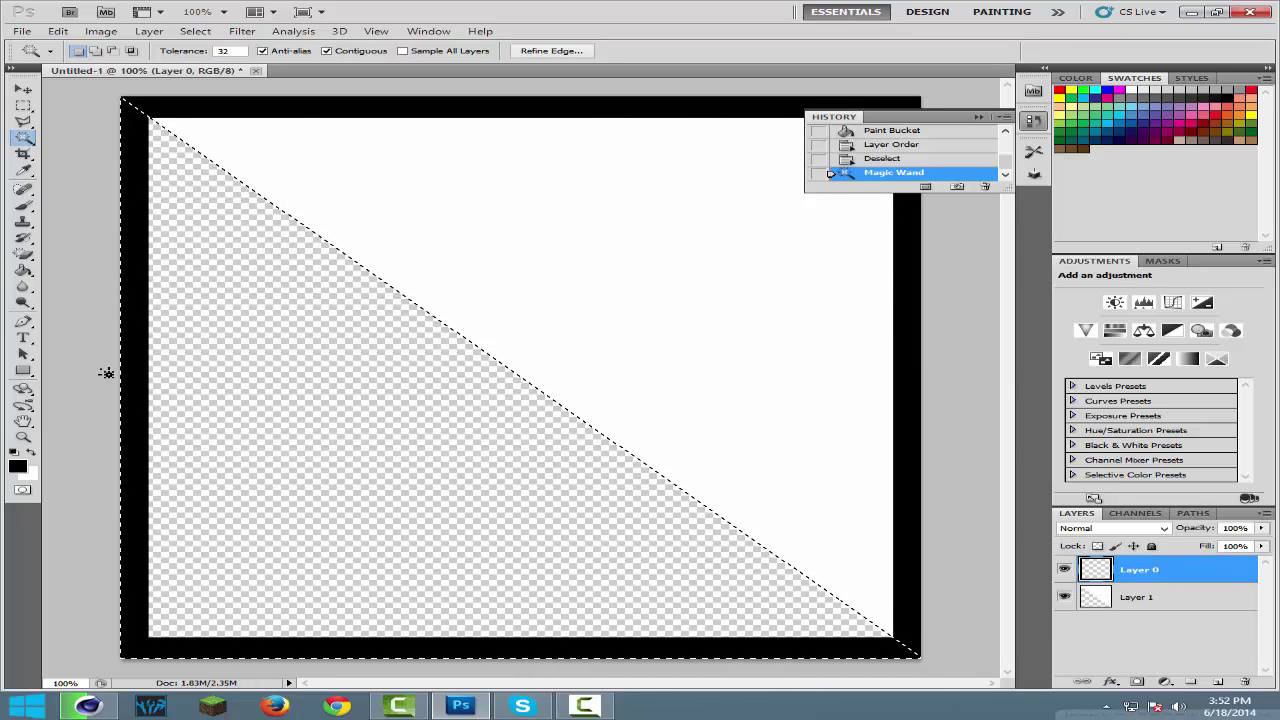
key("ctrl+d")
left_click(137, 189)
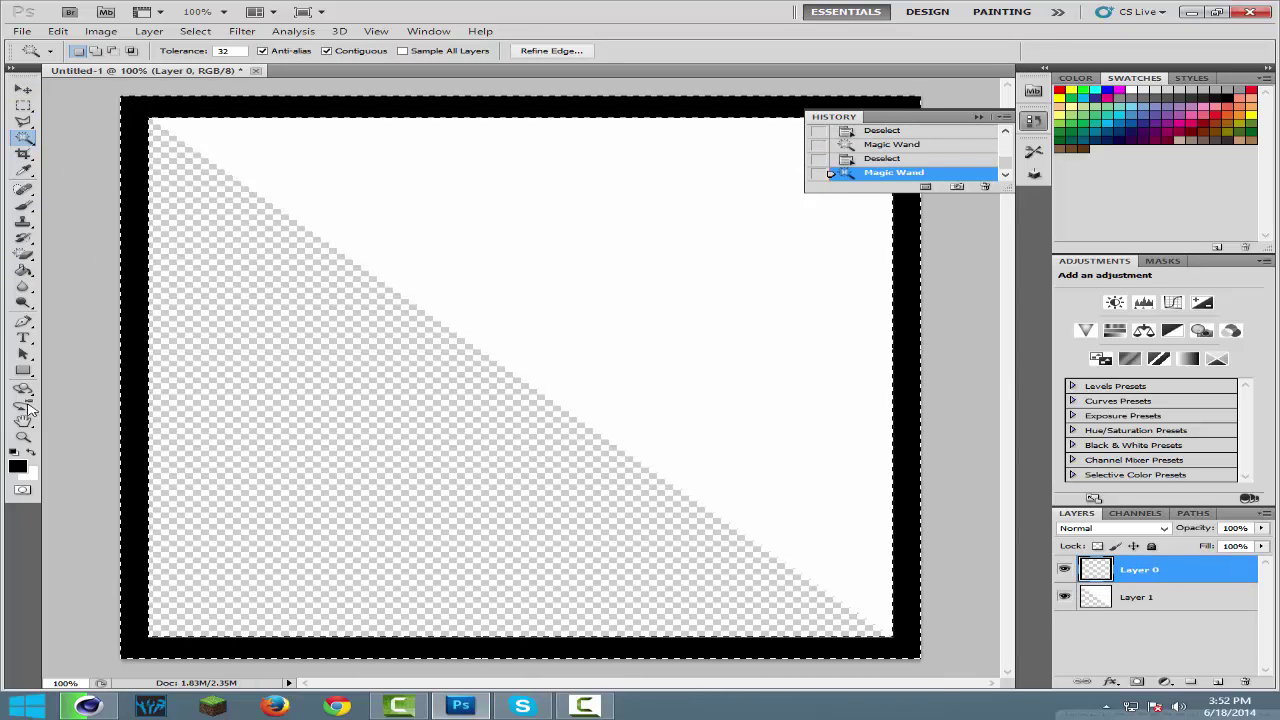
left_click(32, 454)
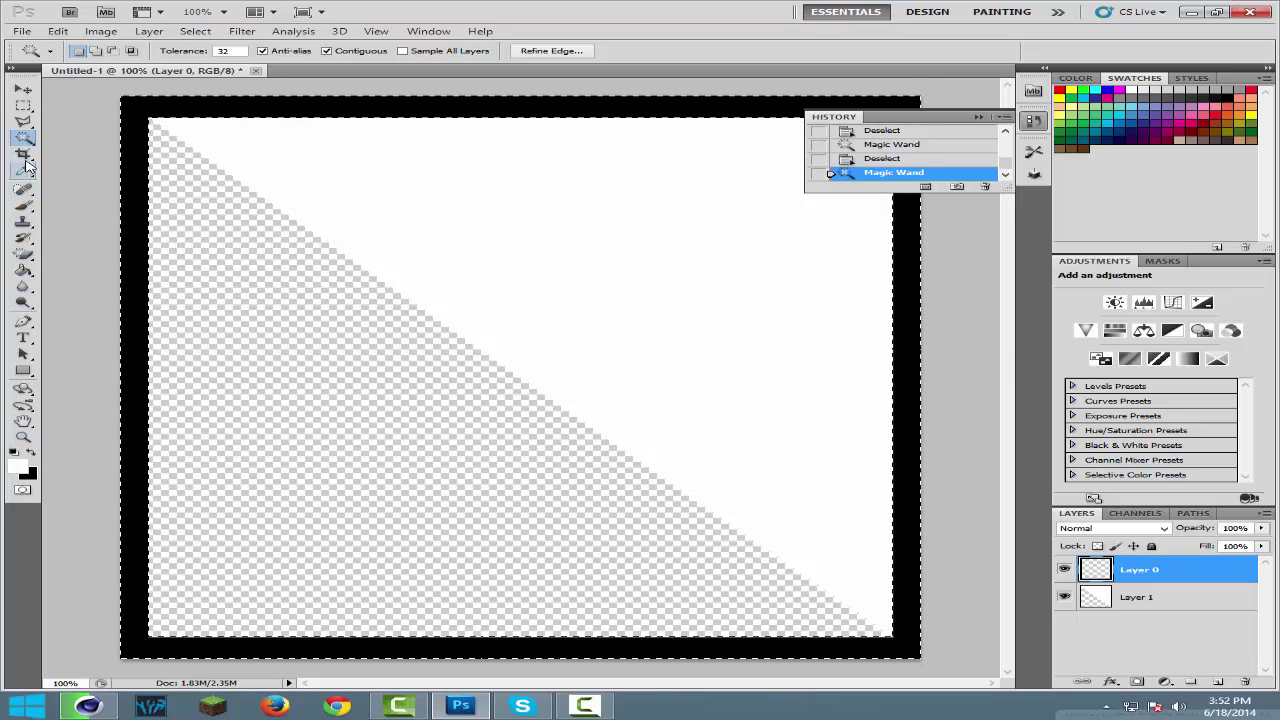
Redraw a black-to-white gradient across the selected border, dock the History panel, and deselect
left_click(25, 268)
right_click(27, 268)
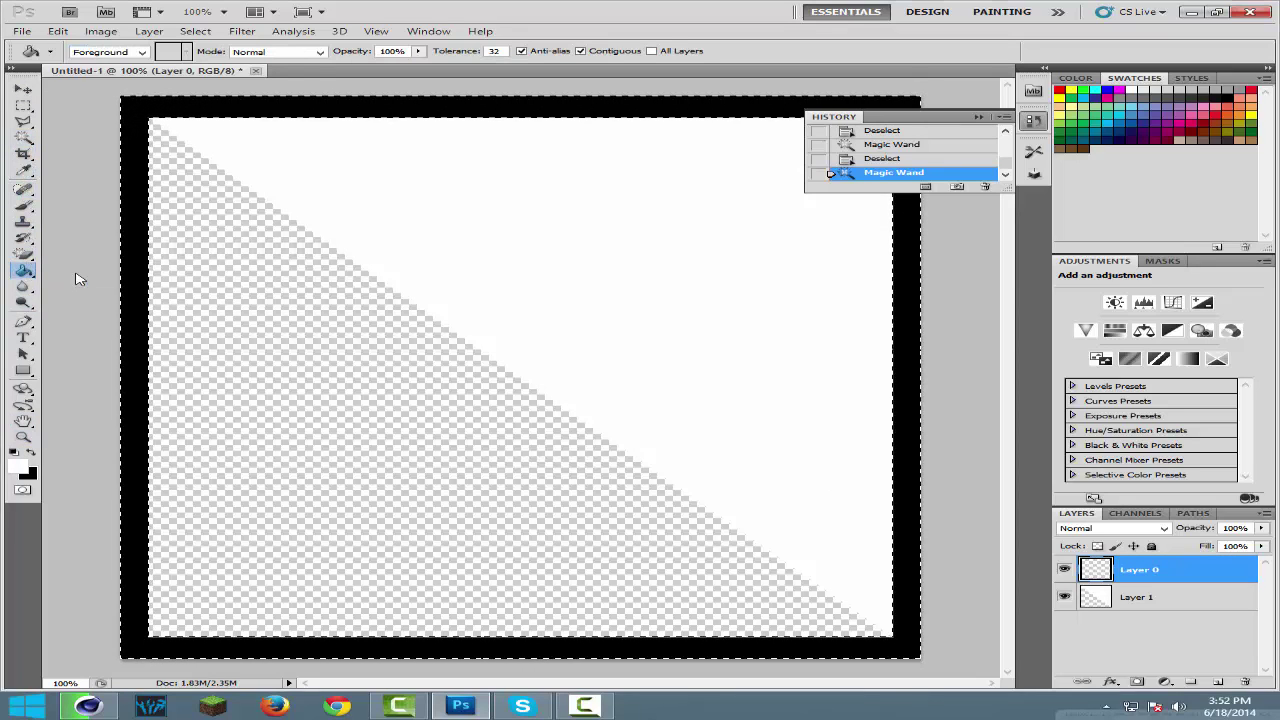
left_click(90, 265)
left_click_drag(112, 666, 508, 361)
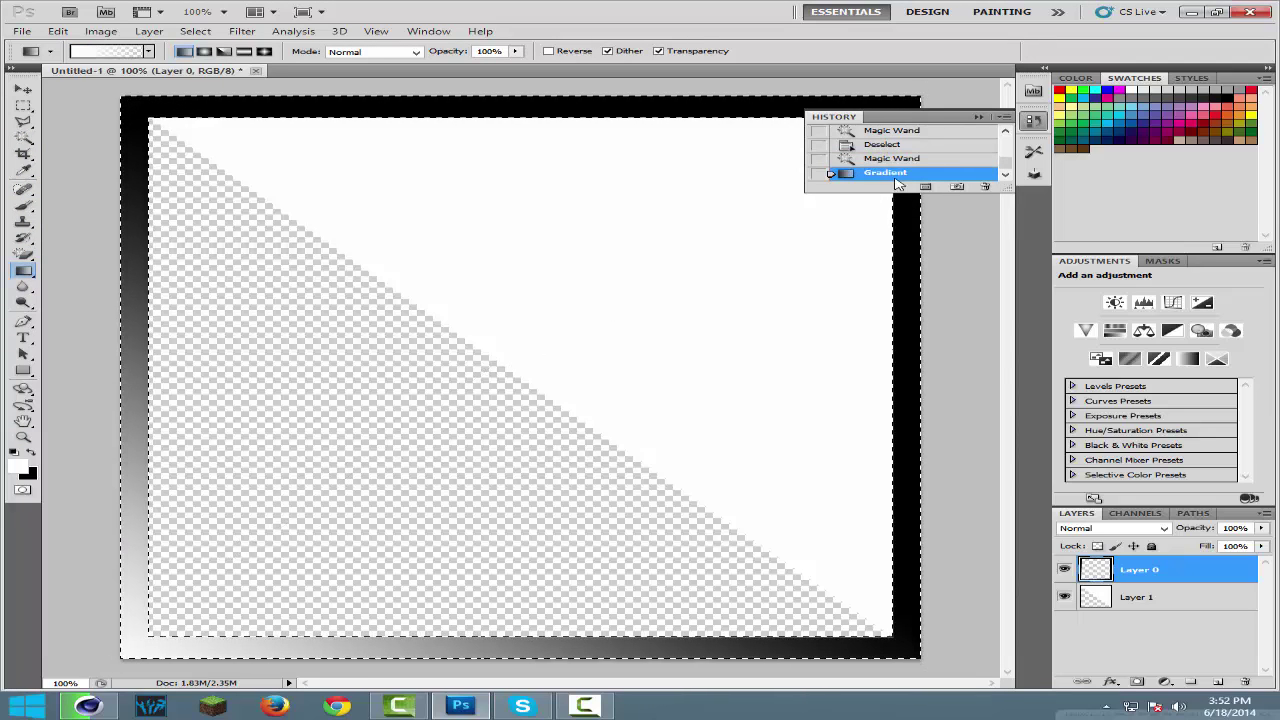
left_click_drag(903, 131, 939, 180)
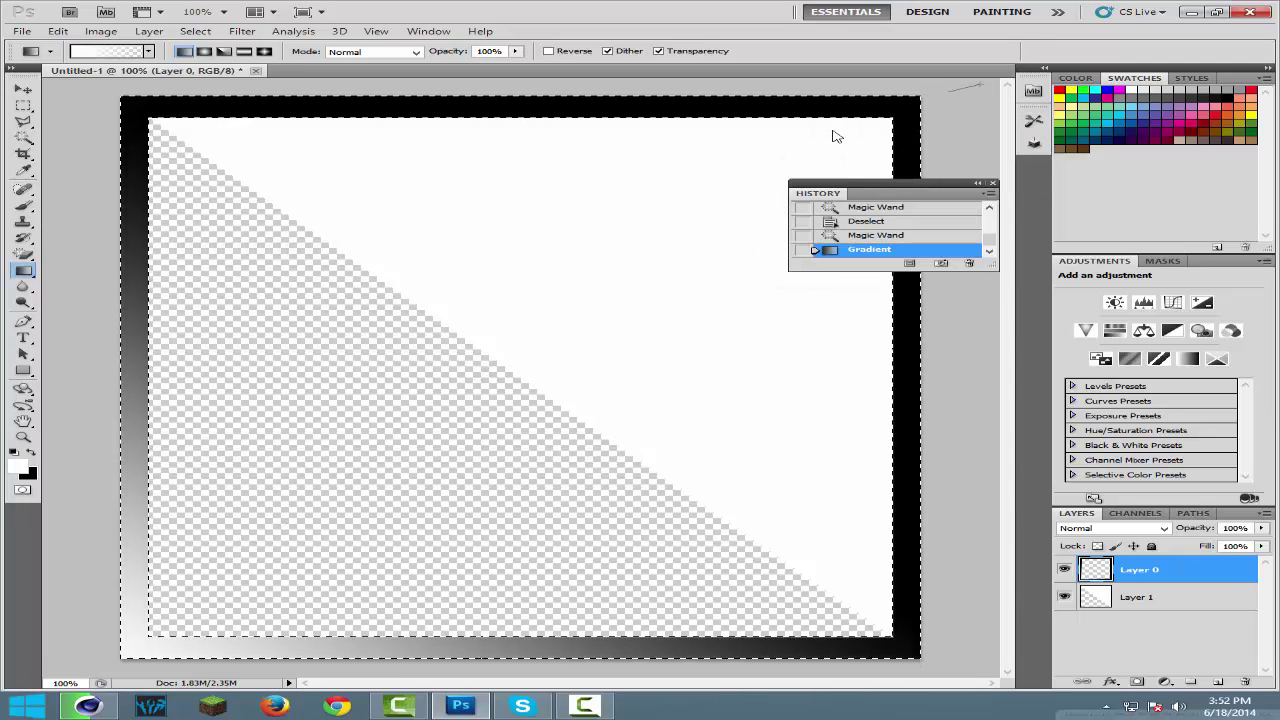
left_click_drag(837, 136, 465, 379)
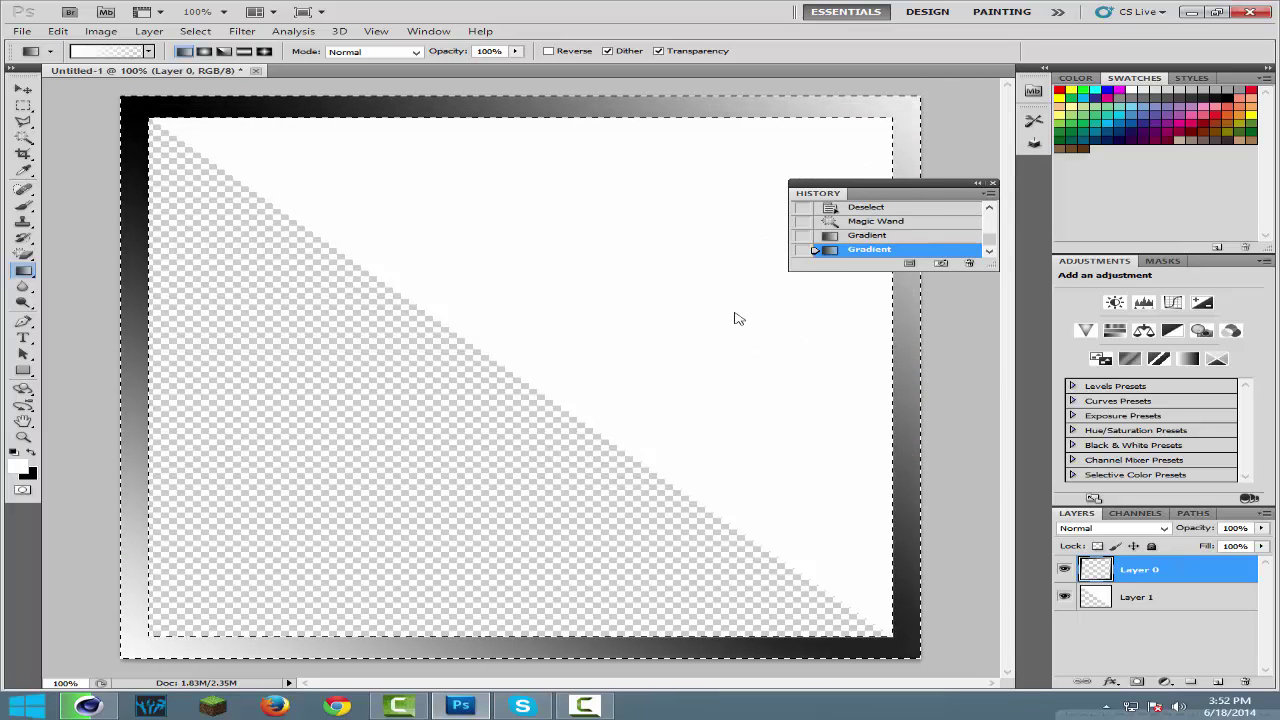
left_click(978, 184)
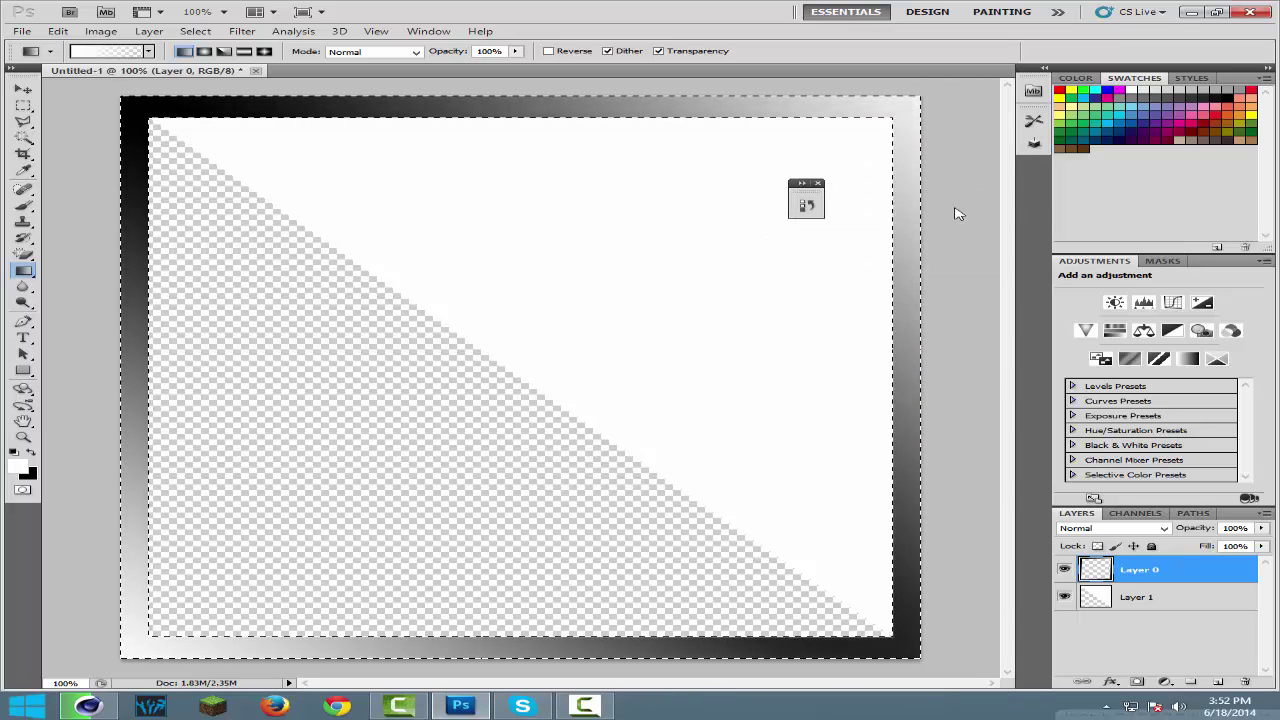
left_click_drag(815, 196, 1034, 160)
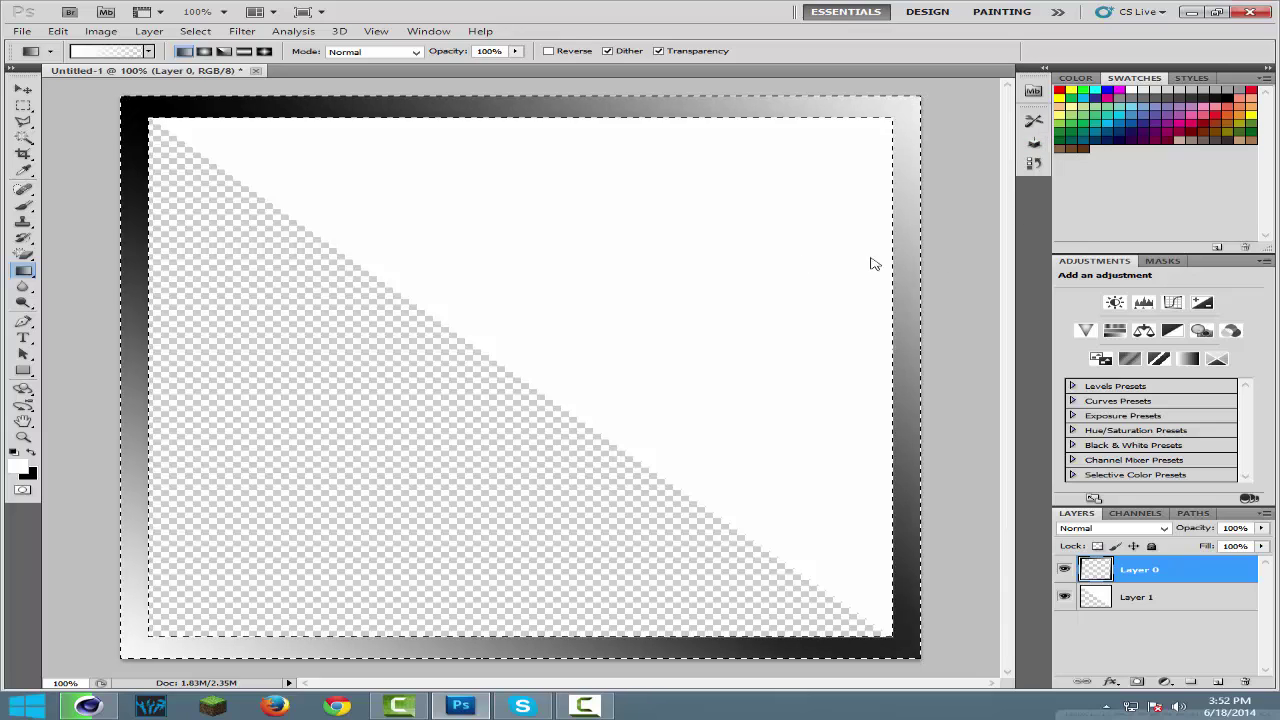
key("ctrl+d")
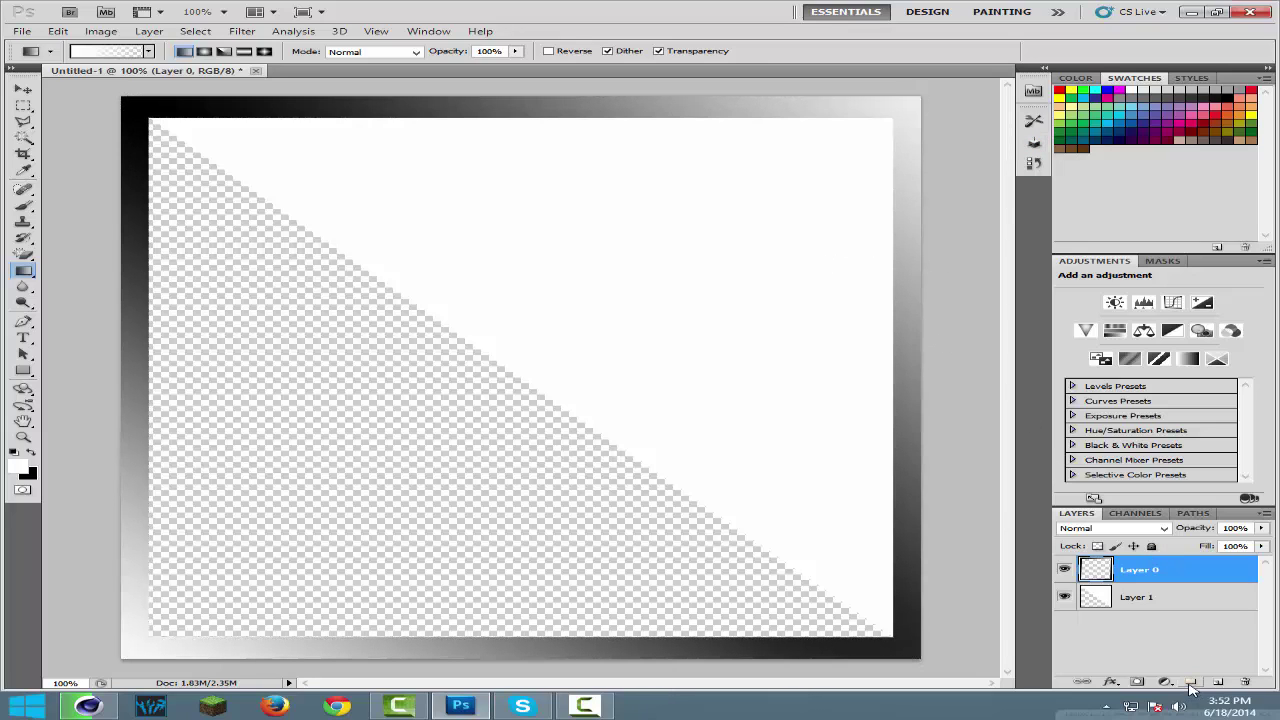
Add a new black-filled Layer 2 and move it to the bottom of the stack
left_click(1219, 682)
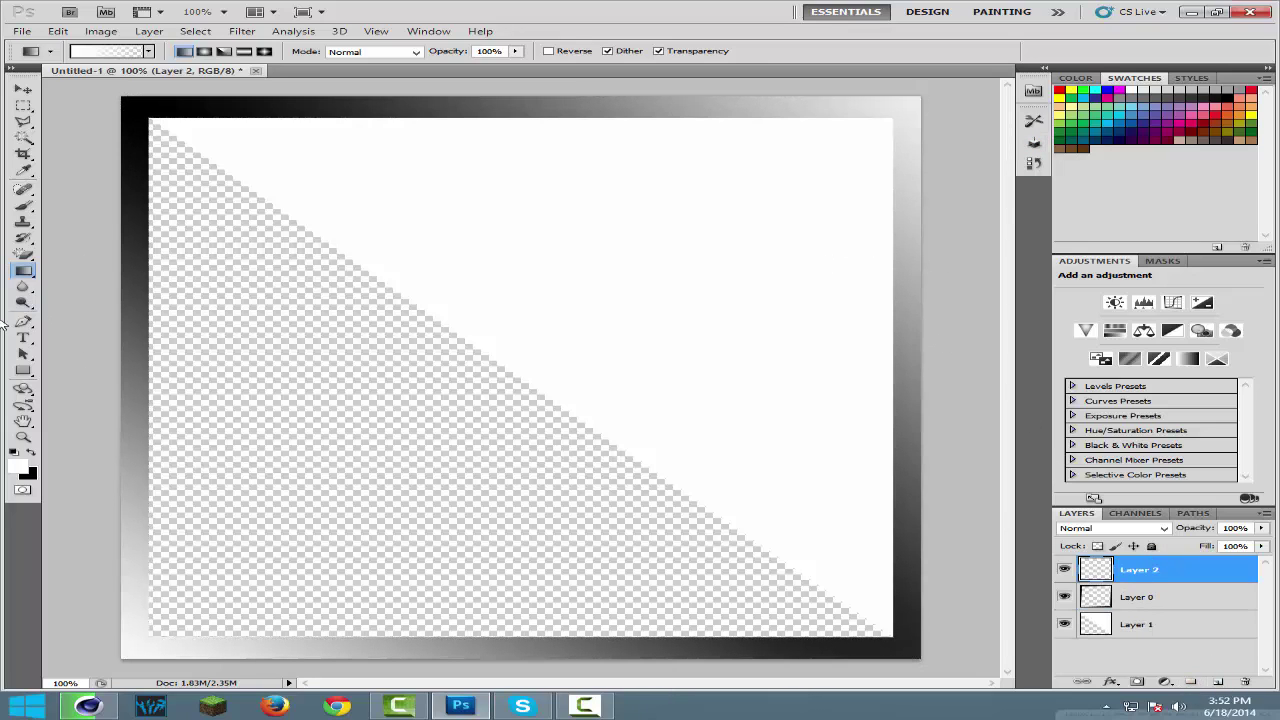
right_click(35, 270)
left_click(70, 287)
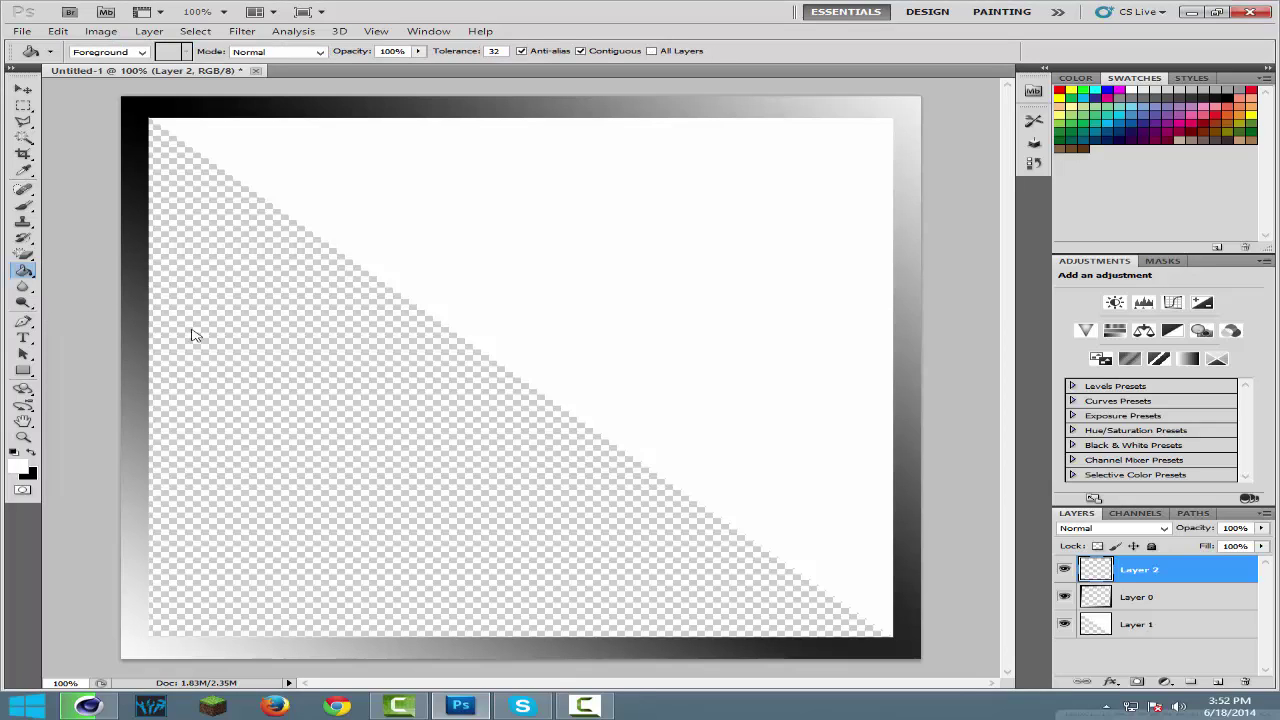
left_click(210, 402)
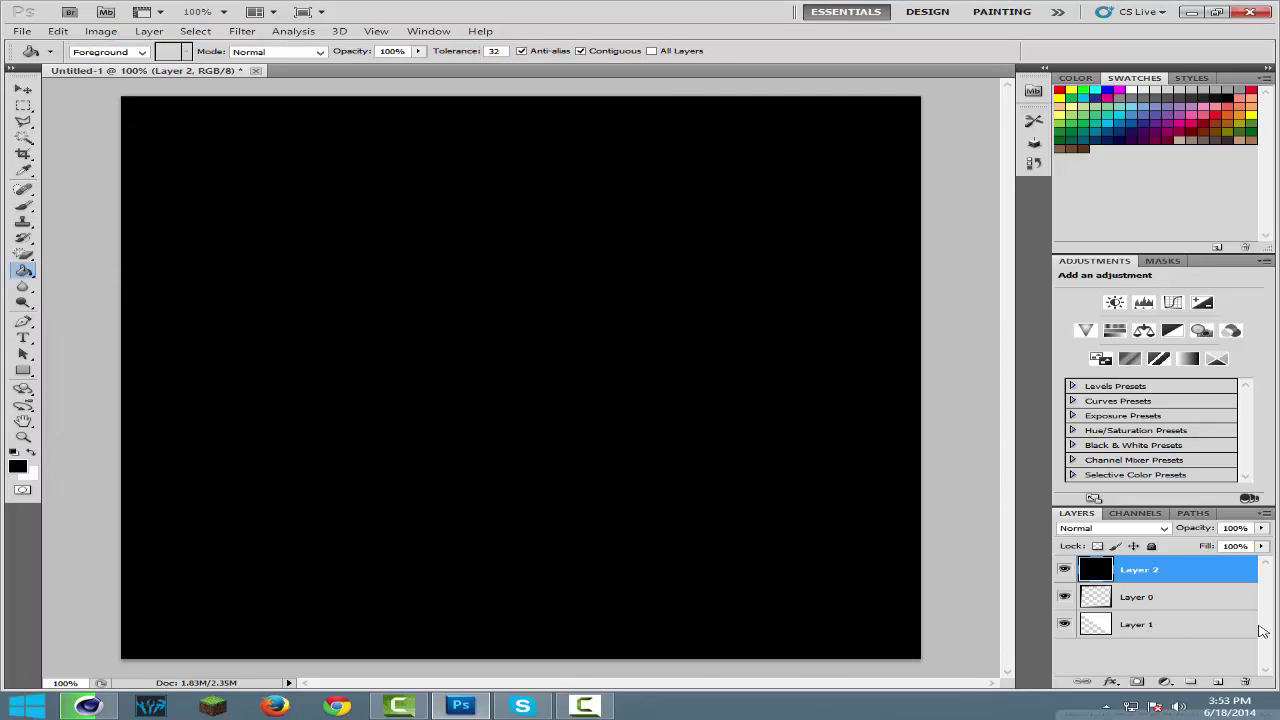
mouse_move(1165, 583)
left_mouse_down()
mouse_move(1163, 613)
mouse_move(1178, 615)
mouse_move(1168, 632)
left_mouse_up()
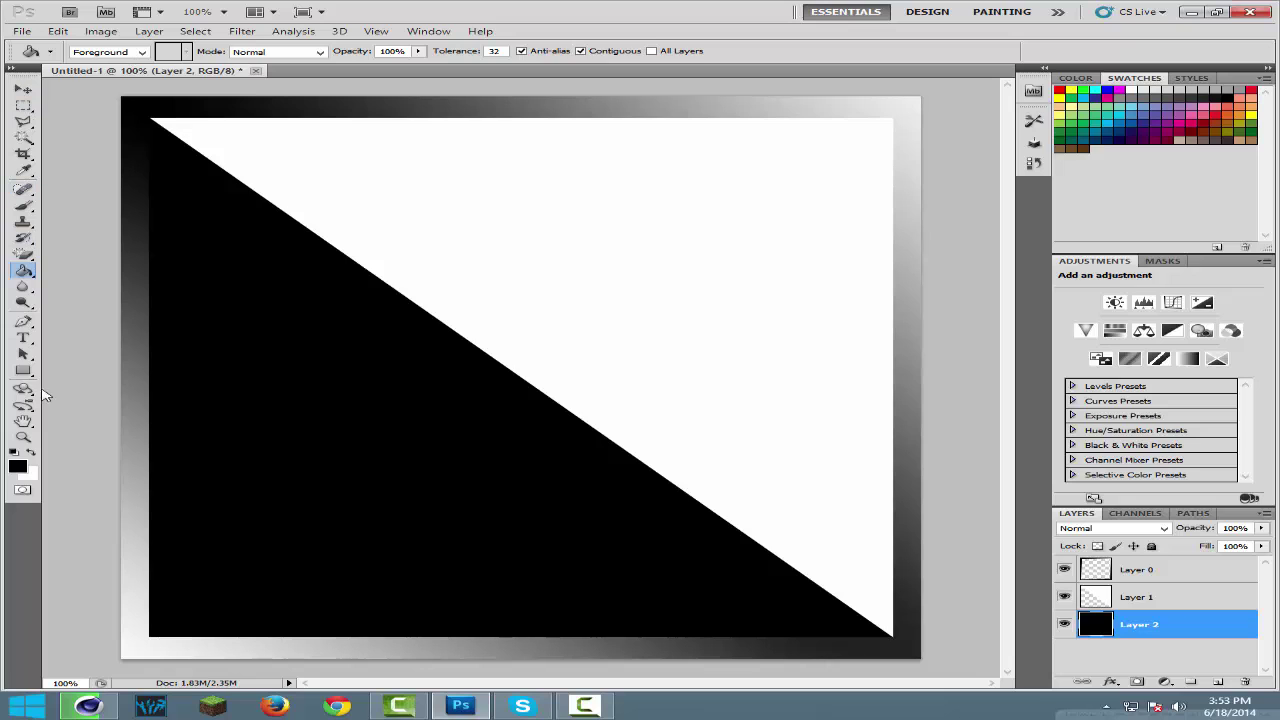
left_click(24, 338)
Start a text layer on the canvas, then copy the in-game name from the Skype chat and minimize Skype
left_click(195, 624)
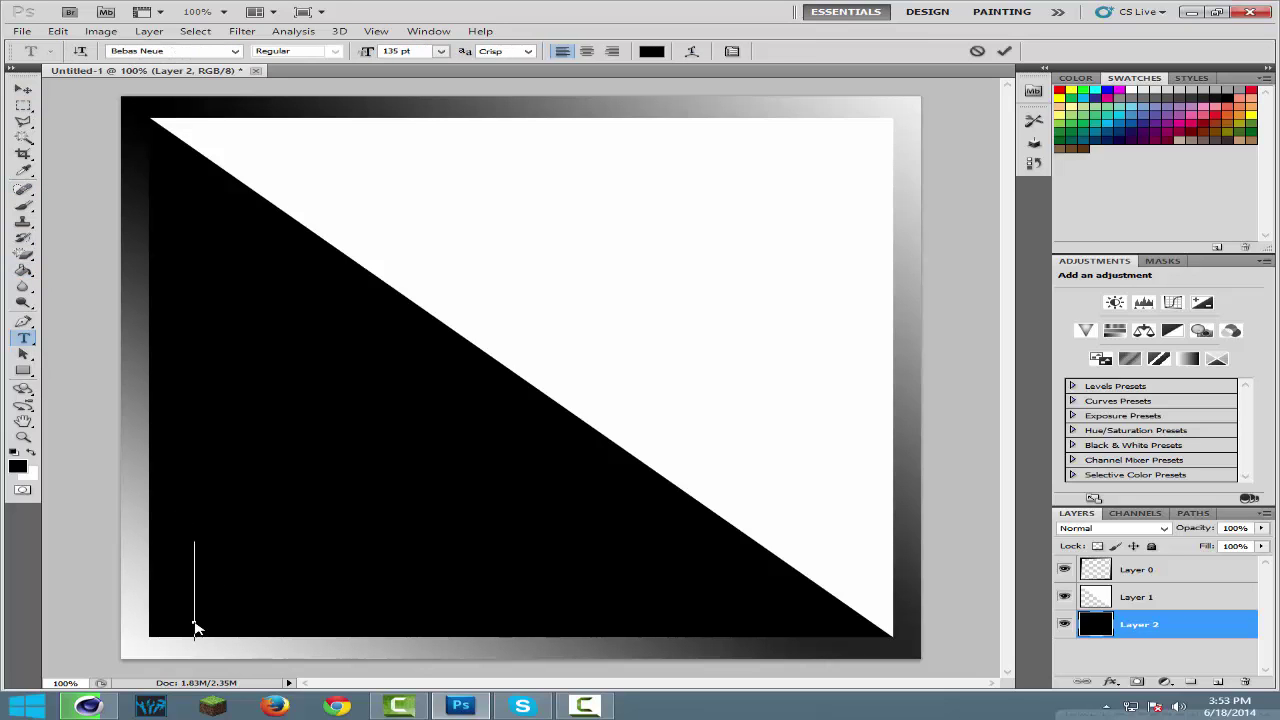
left_click(522, 706)
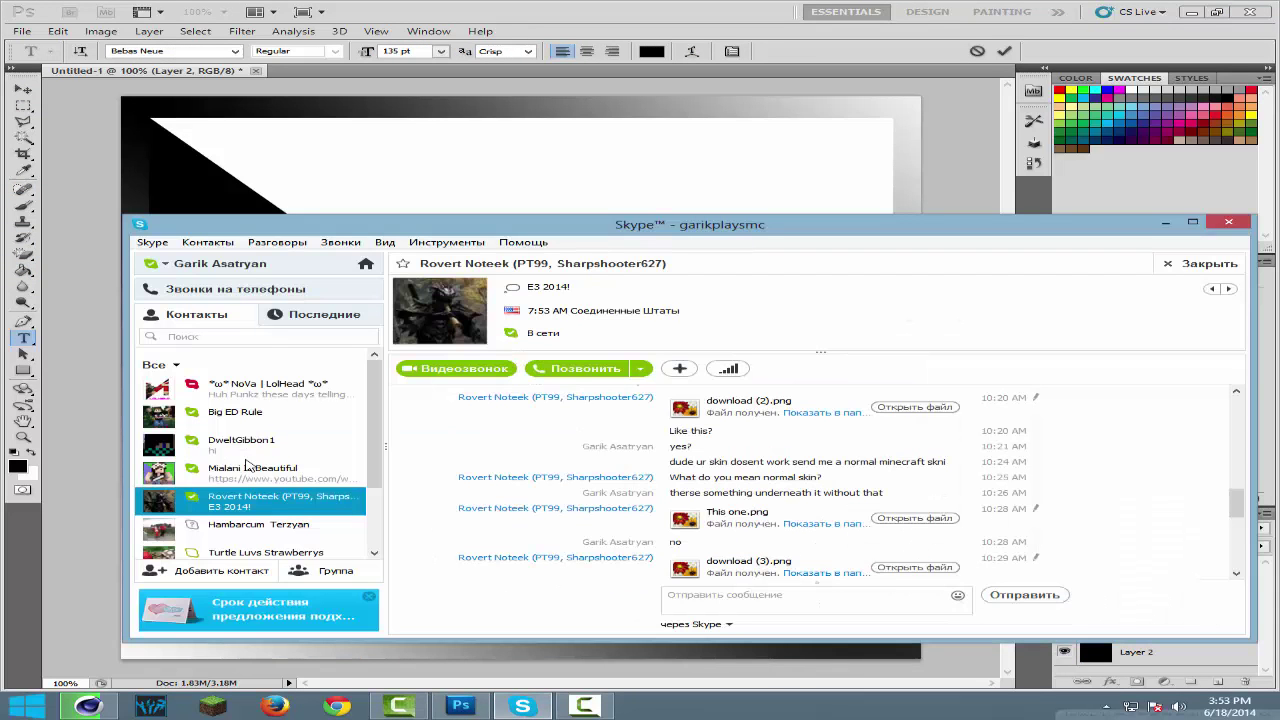
left_click_drag(1236, 511, 1227, 438)
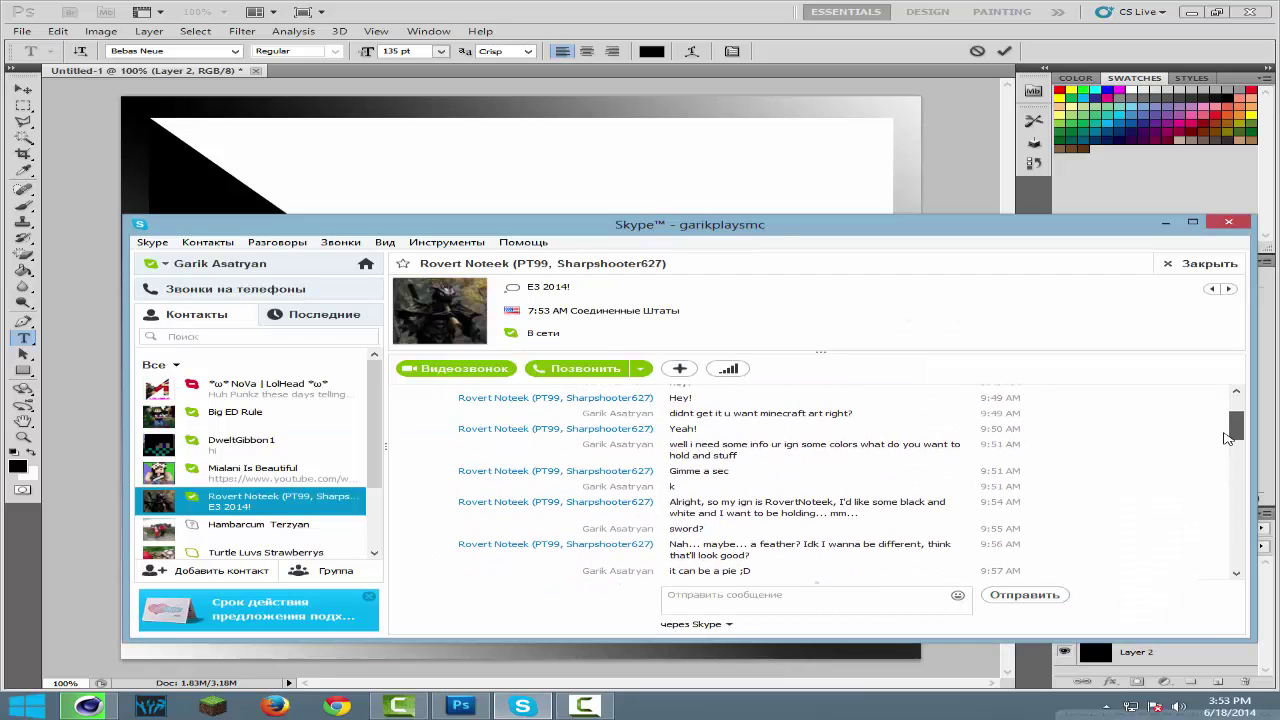
left_click(825, 510)
double_click(813, 510)
right_click(813, 510)
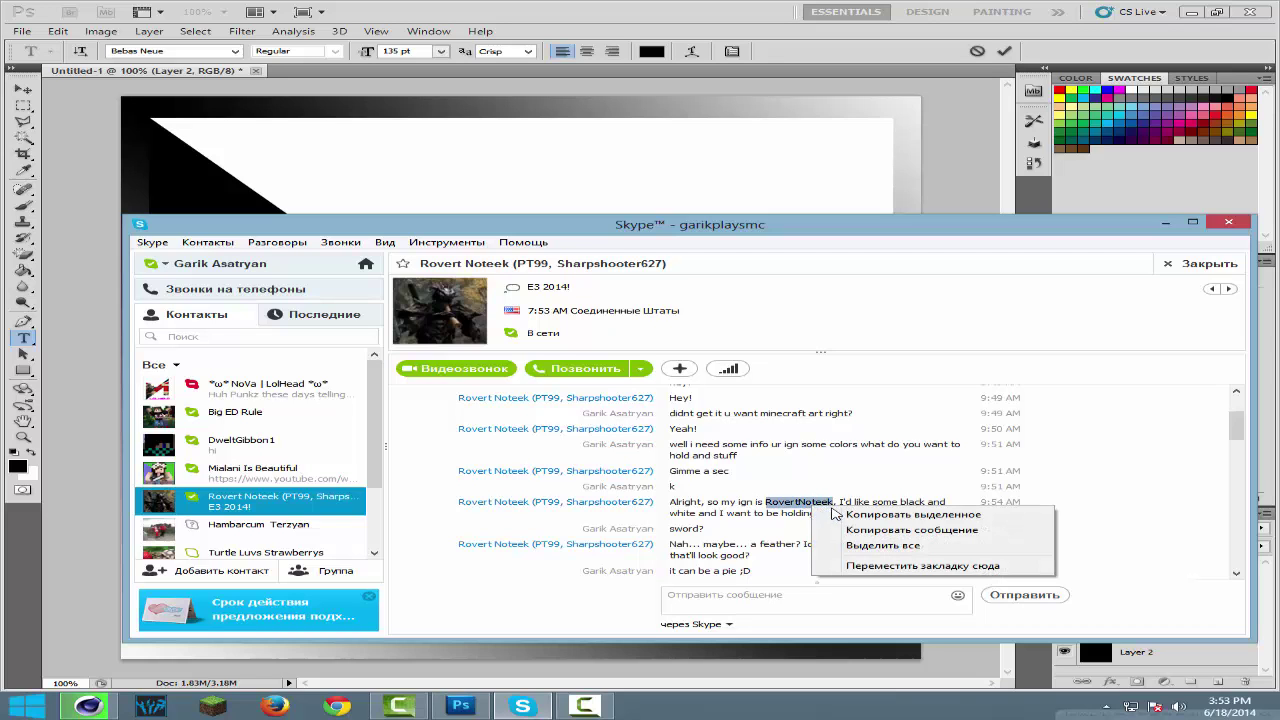
left_click(845, 514)
left_click(1162, 223)
Paste the copied name as near-white text and move its layer to the top of the stack
left_click(191, 620)
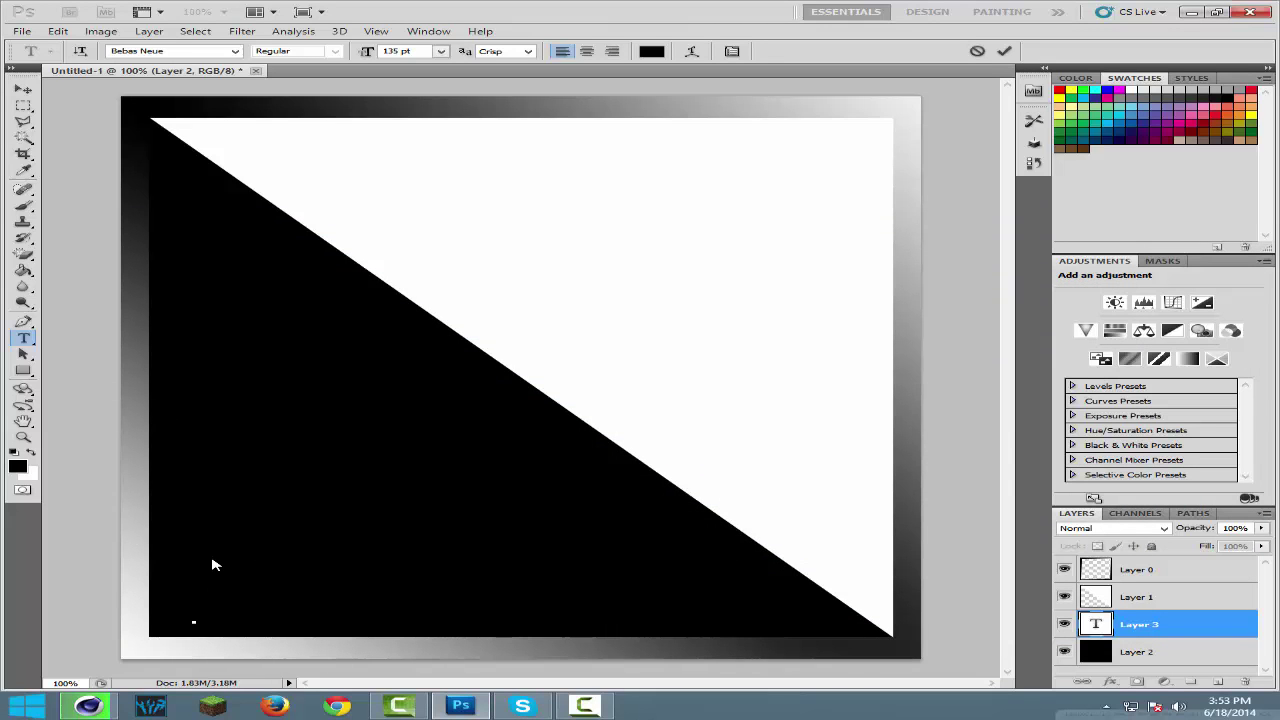
key("ctrl+v")
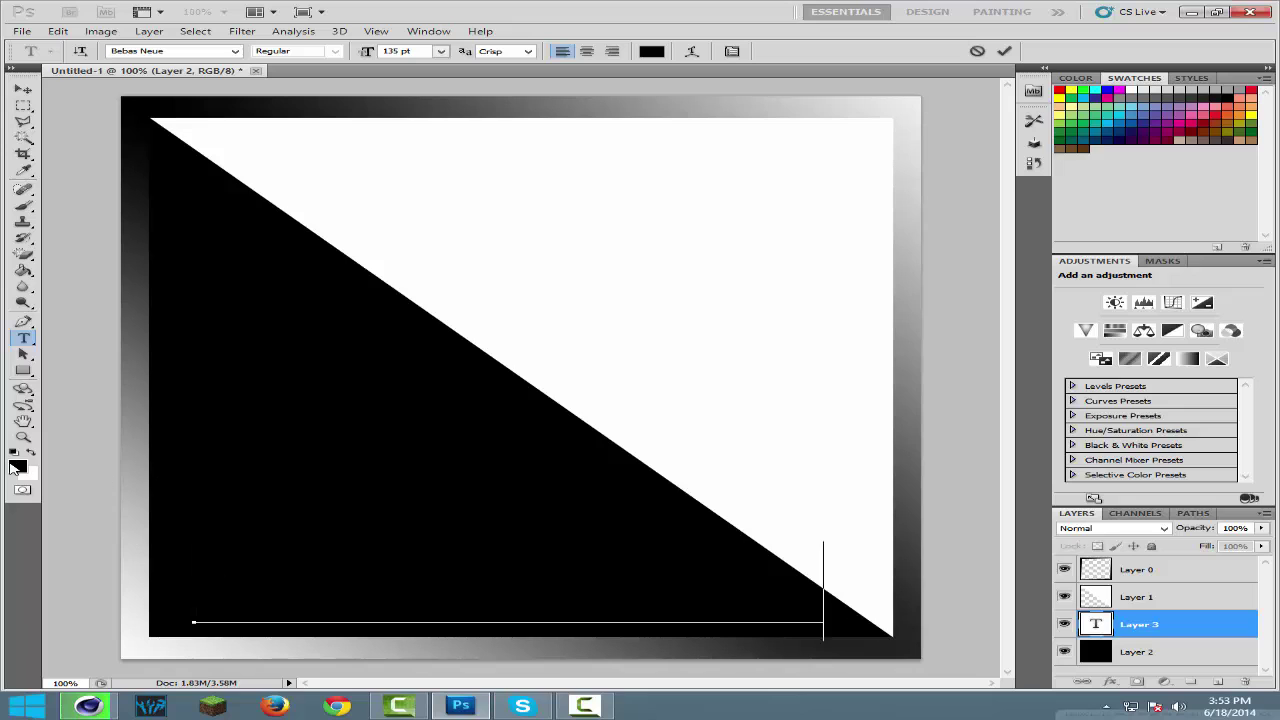
left_click(651, 52)
mouse_move(605, 397)
left_mouse_down()
mouse_move(571, 463)
mouse_move(533, 401)
left_mouse_up()
left_click(1032, 400)
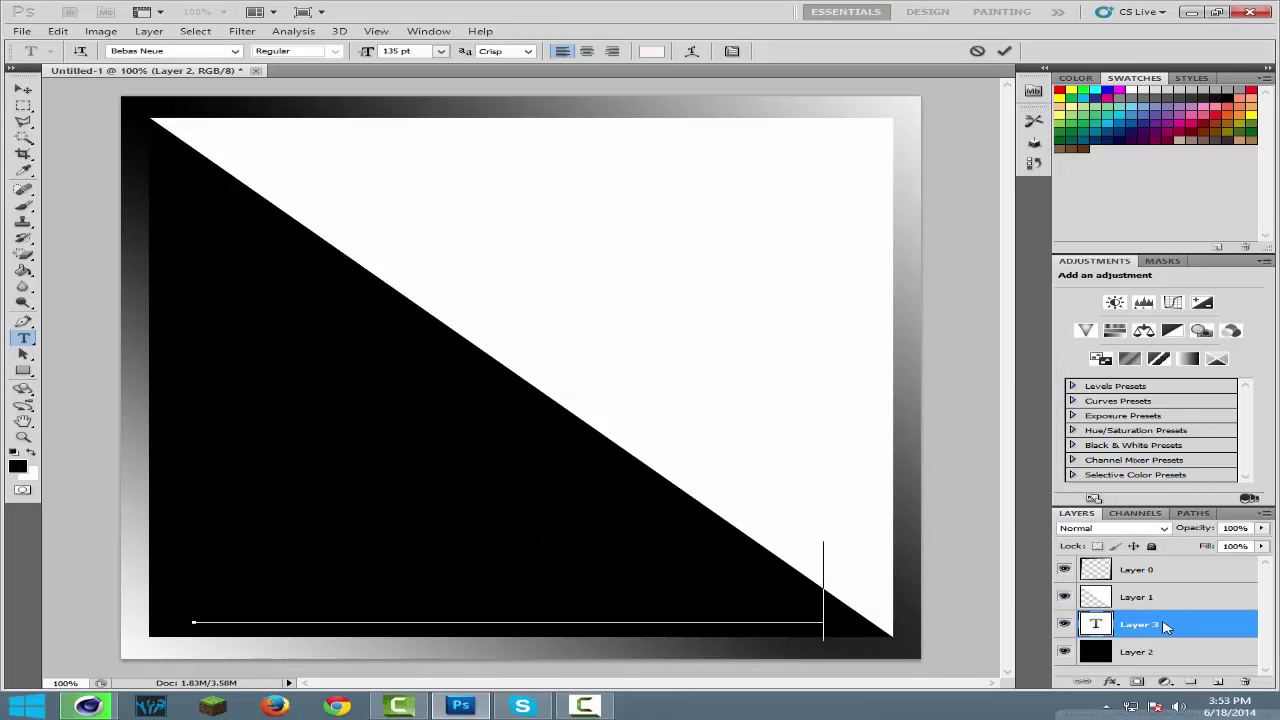
left_click_drag(1157, 624, 1160, 565)
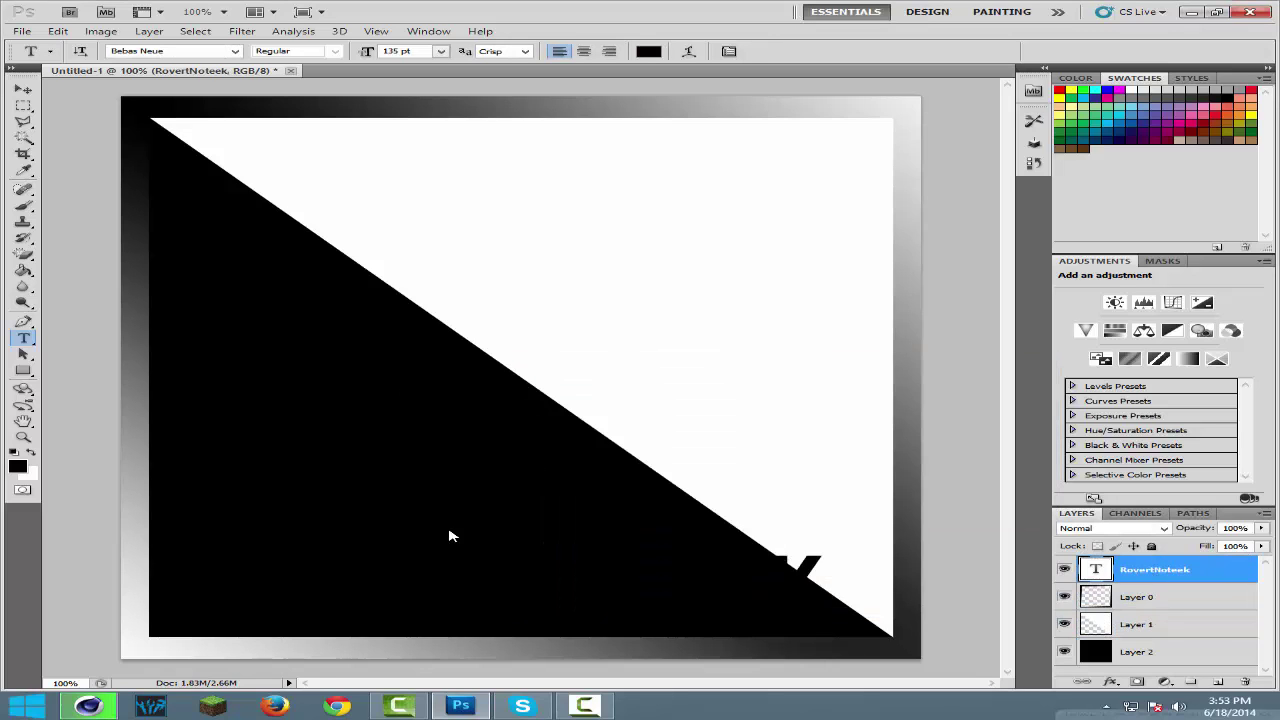
Recolour the name text light grey (dfd7d7) and nudge it slightly right and down
left_click(621, 601)
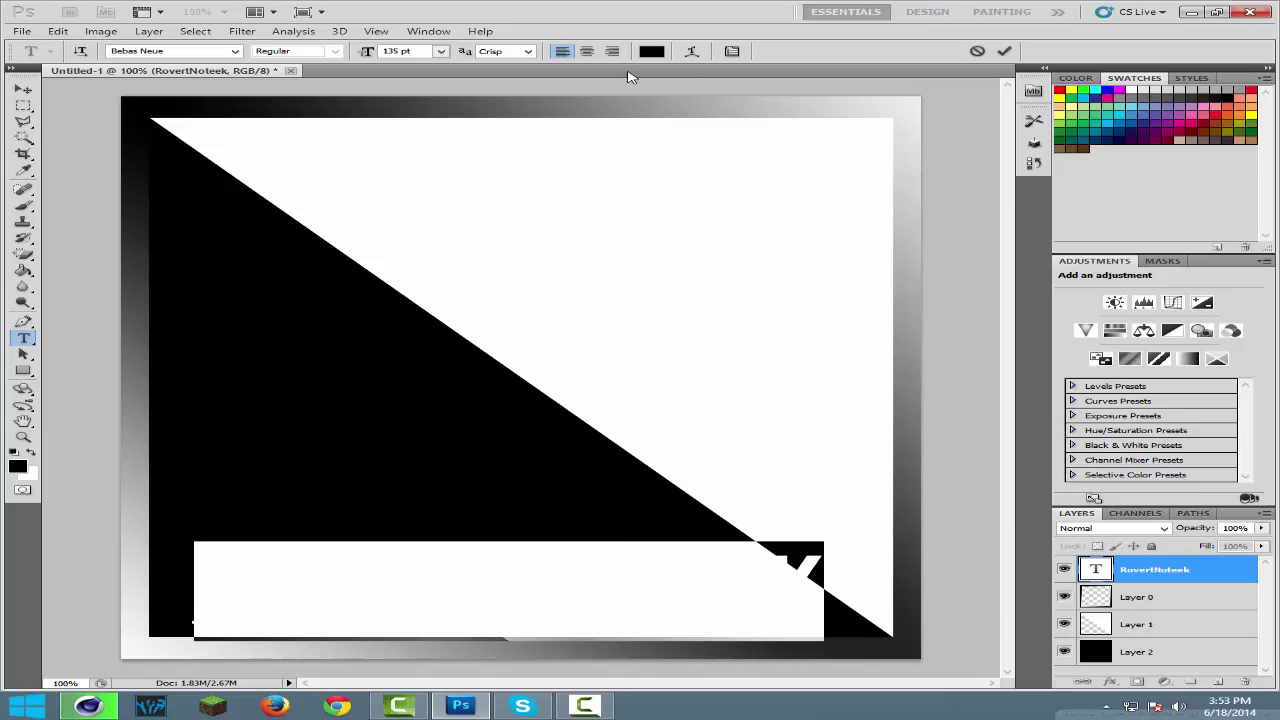
left_click(651, 51)
mouse_move(556, 401)
left_mouse_down()
mouse_move(551, 414)
mouse_move(525, 401)
left_mouse_up()
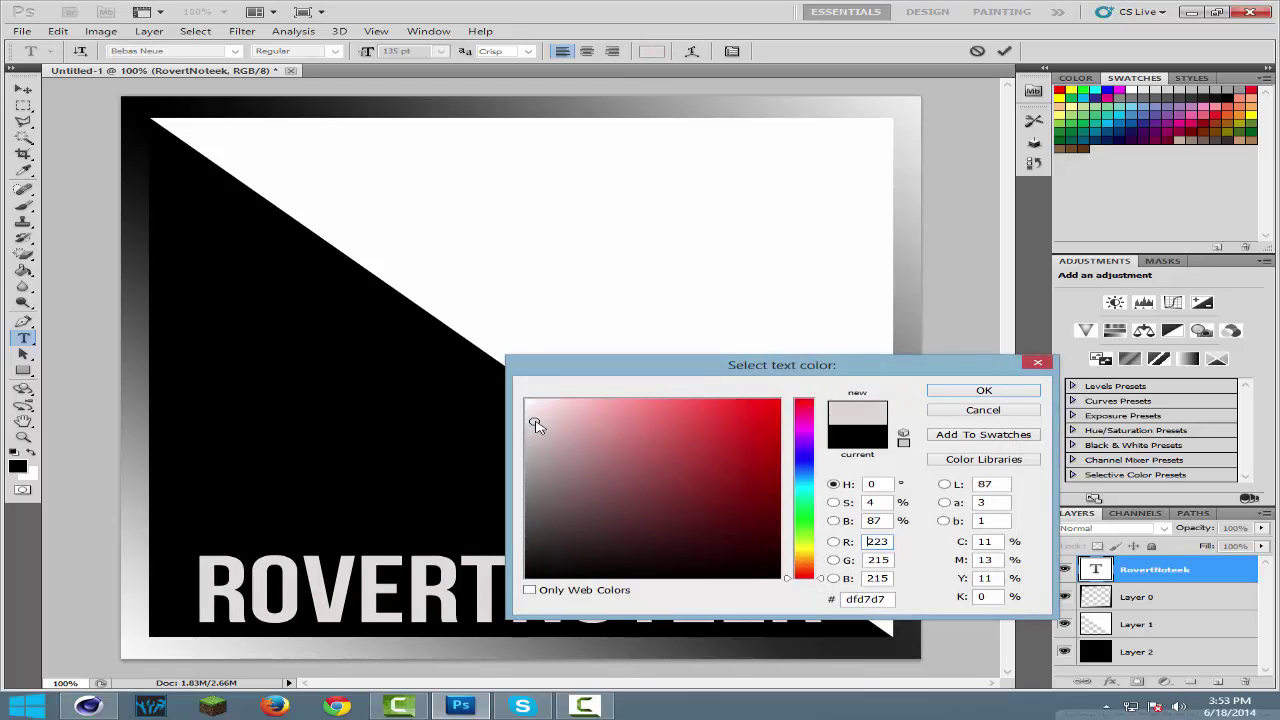
left_click(955, 395)
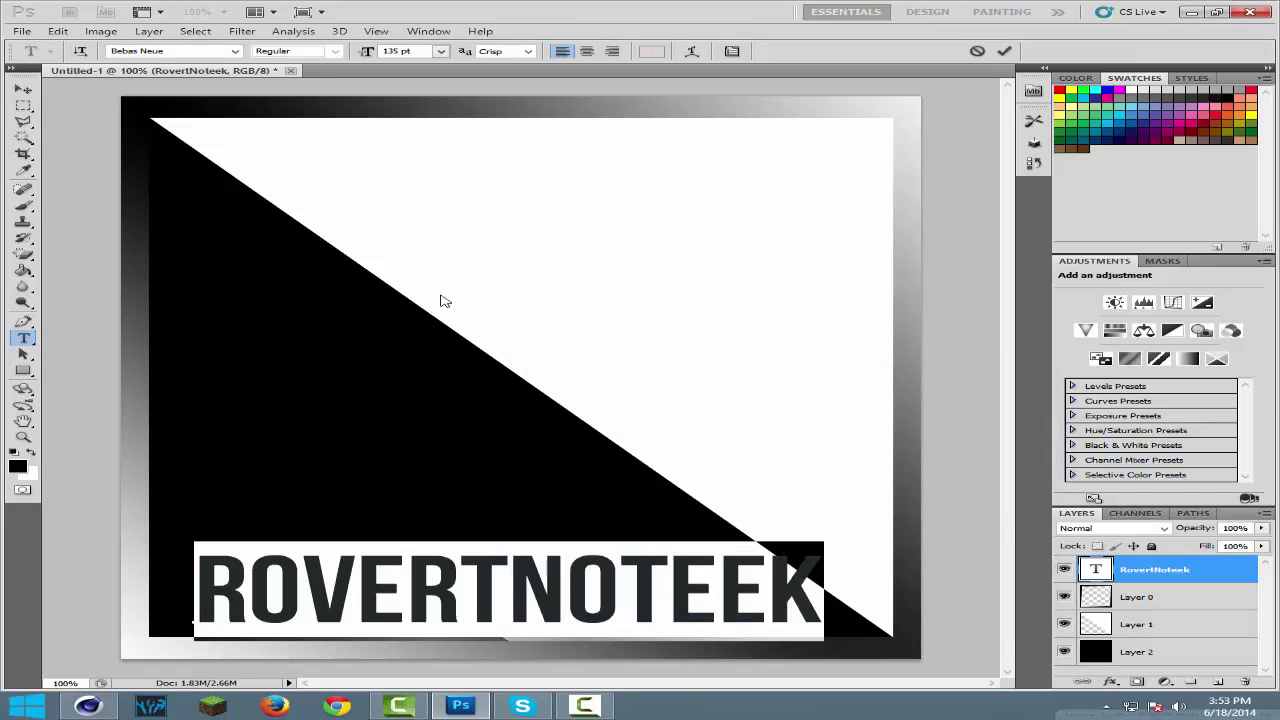
left_click(23, 89)
left_click_drag(487, 531, 507, 539)
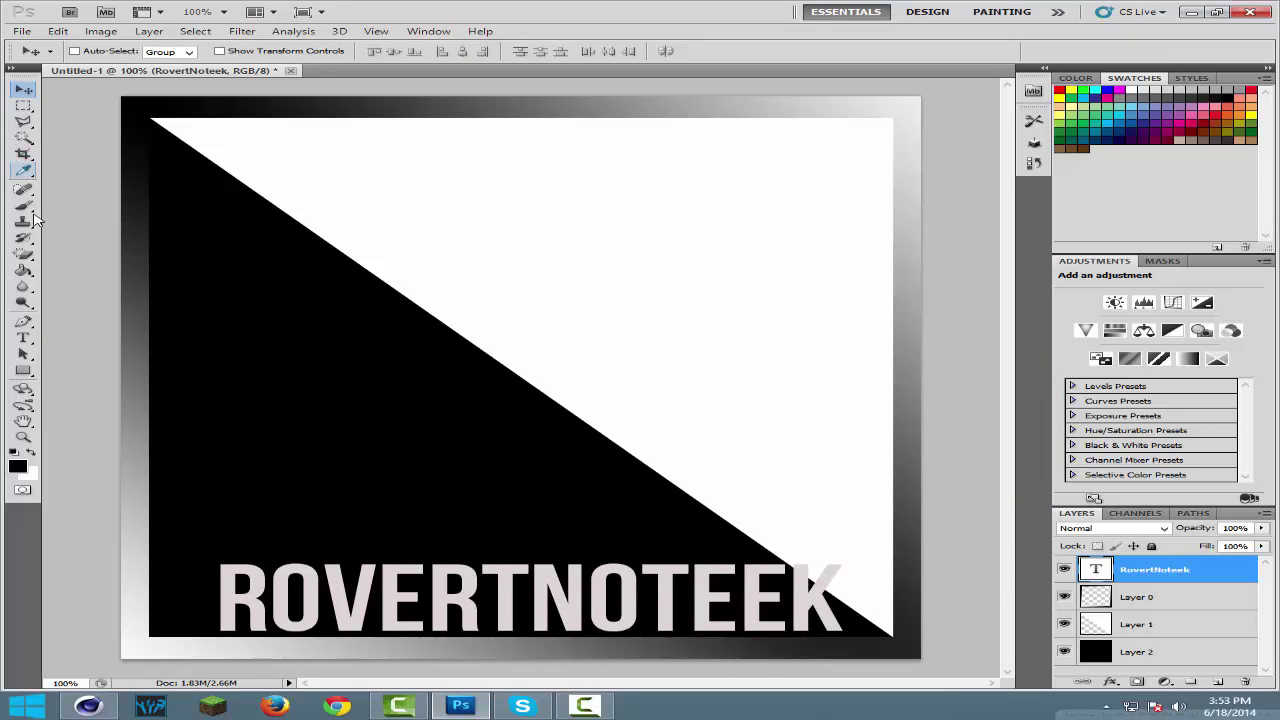
Resize all ROVERTNOTEEK letters to 140 pt, shift the text slightly left, and commit
left_click(23, 338)
left_click(590, 590)
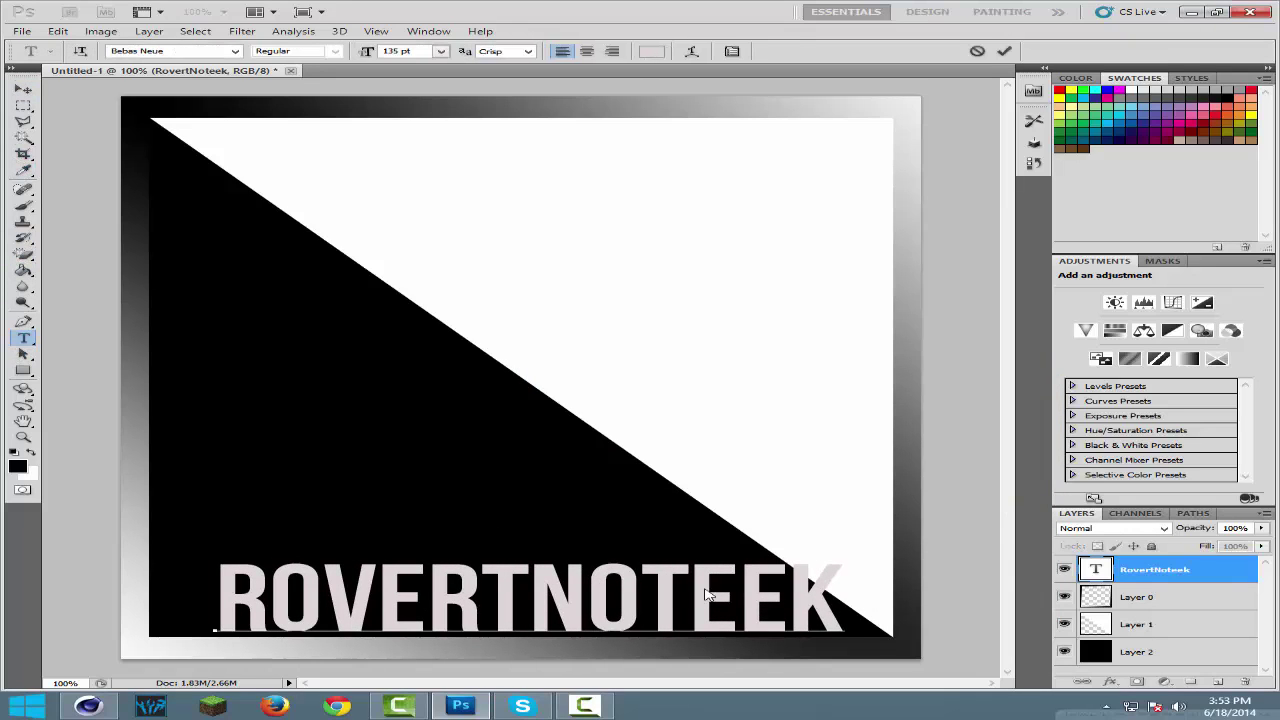
left_click_drag(838, 620, 160, 611)
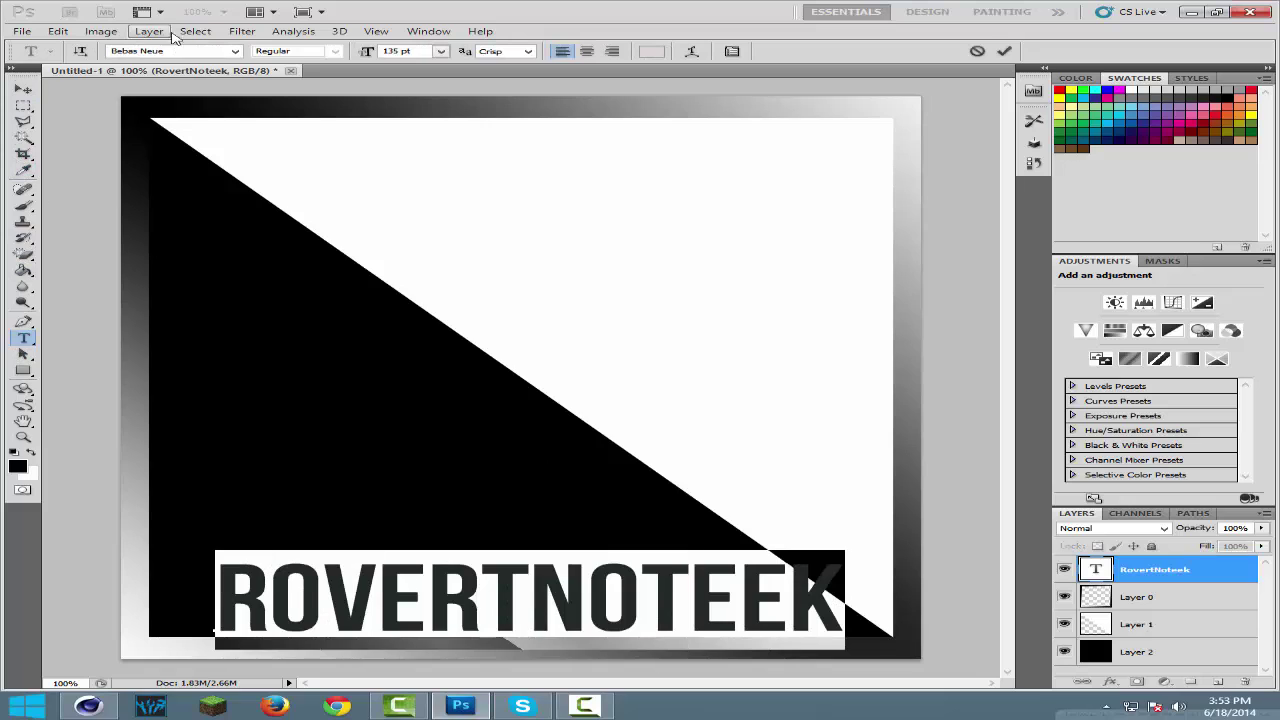
left_click(398, 55)
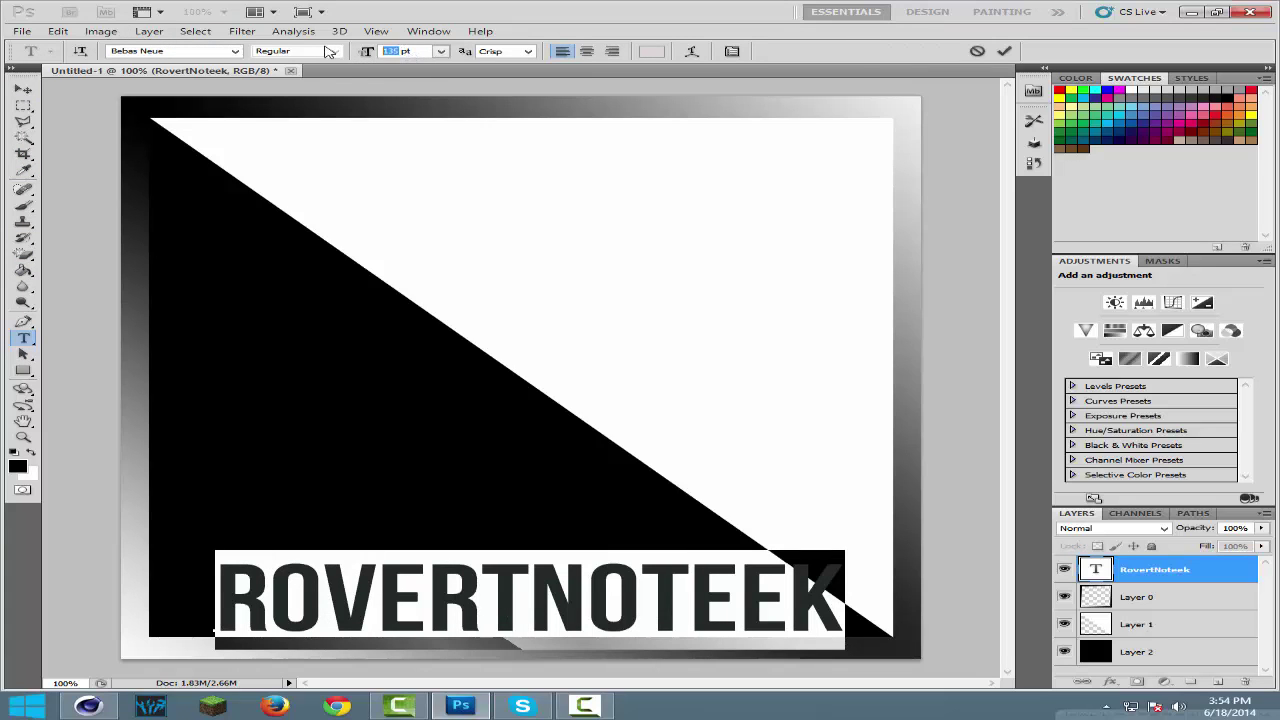
type("140")
key("Return")
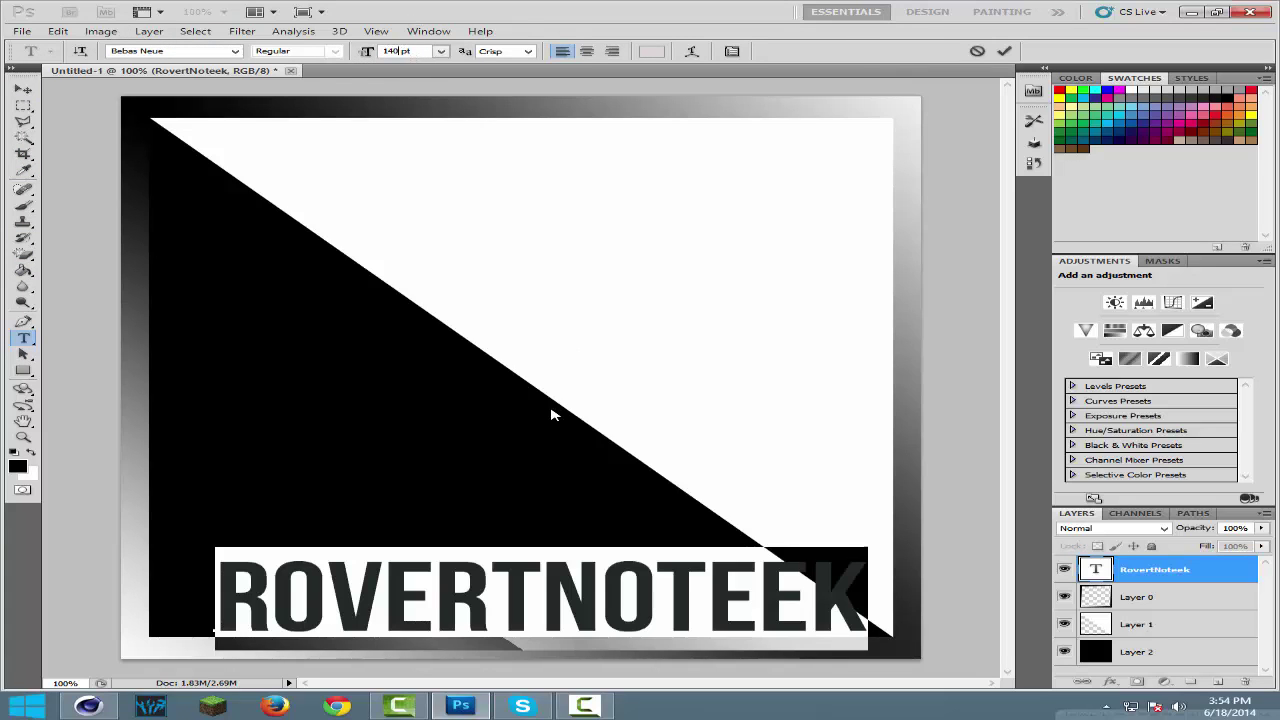
left_click_drag(550, 415, 527, 408)
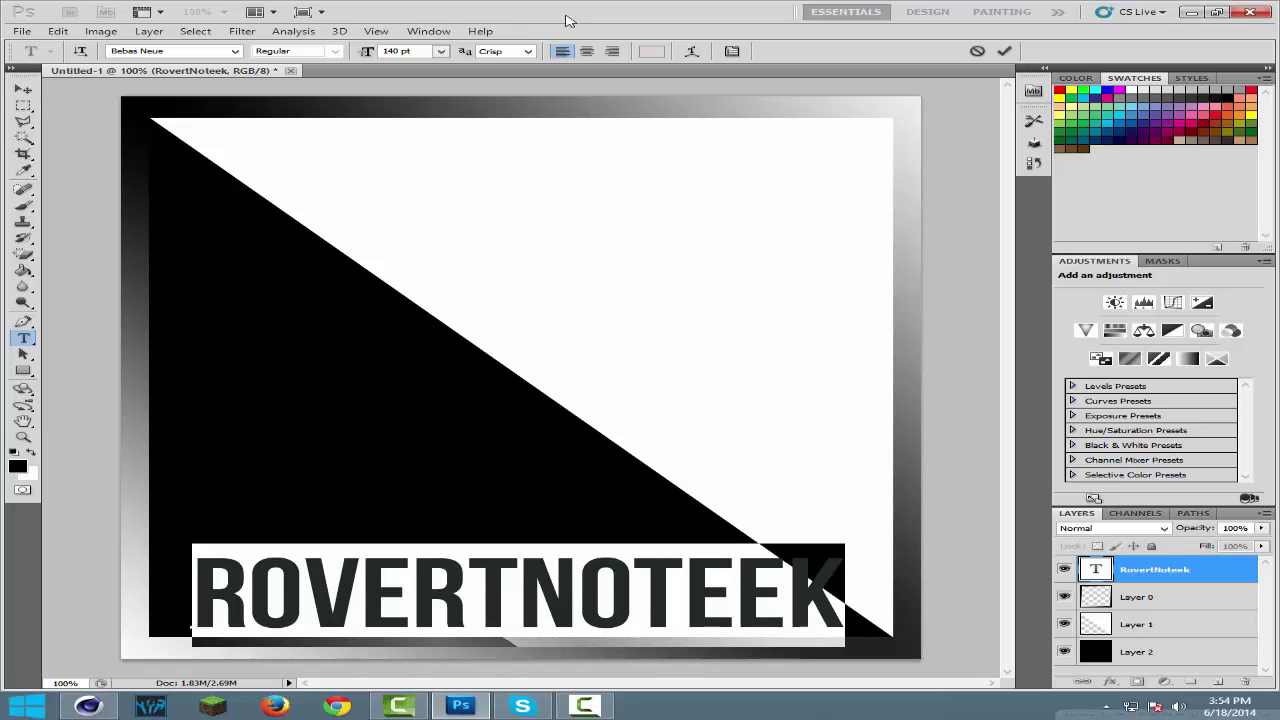
left_click(1004, 51)
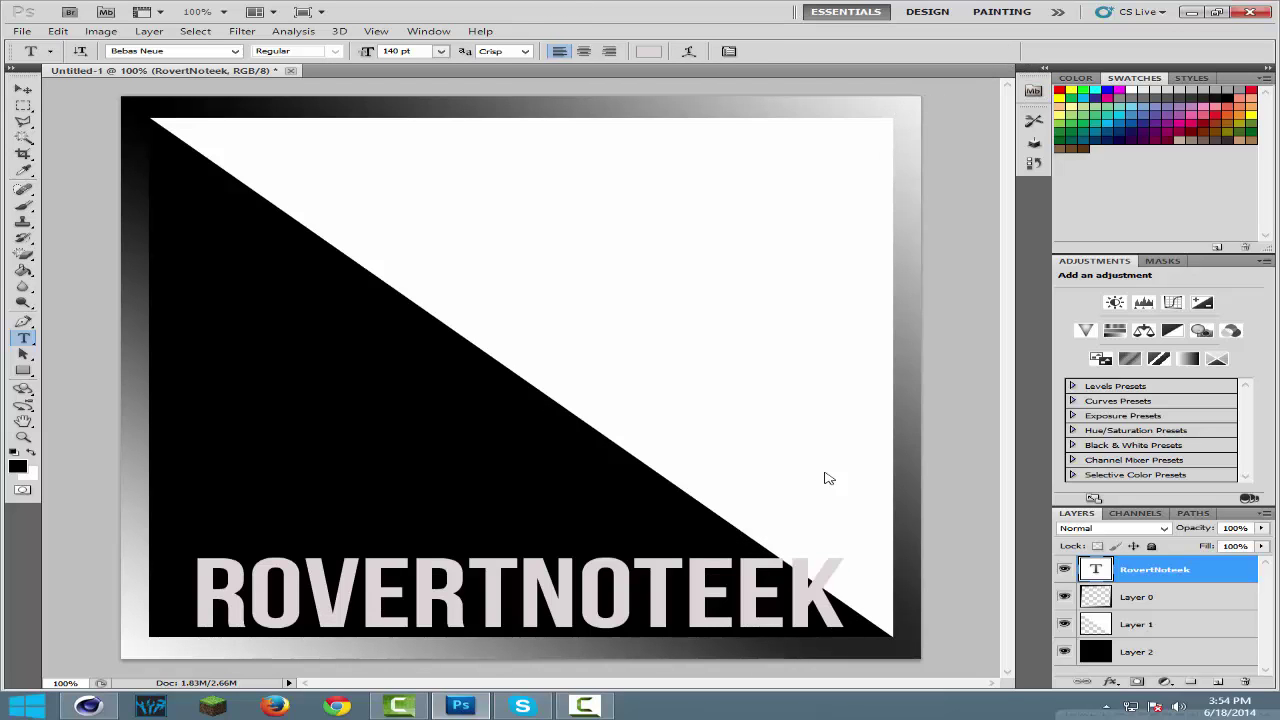
Give the text layer a drop shadow, a dark red (410b0b) stroke and a colour overlay
double_click(1232, 578)
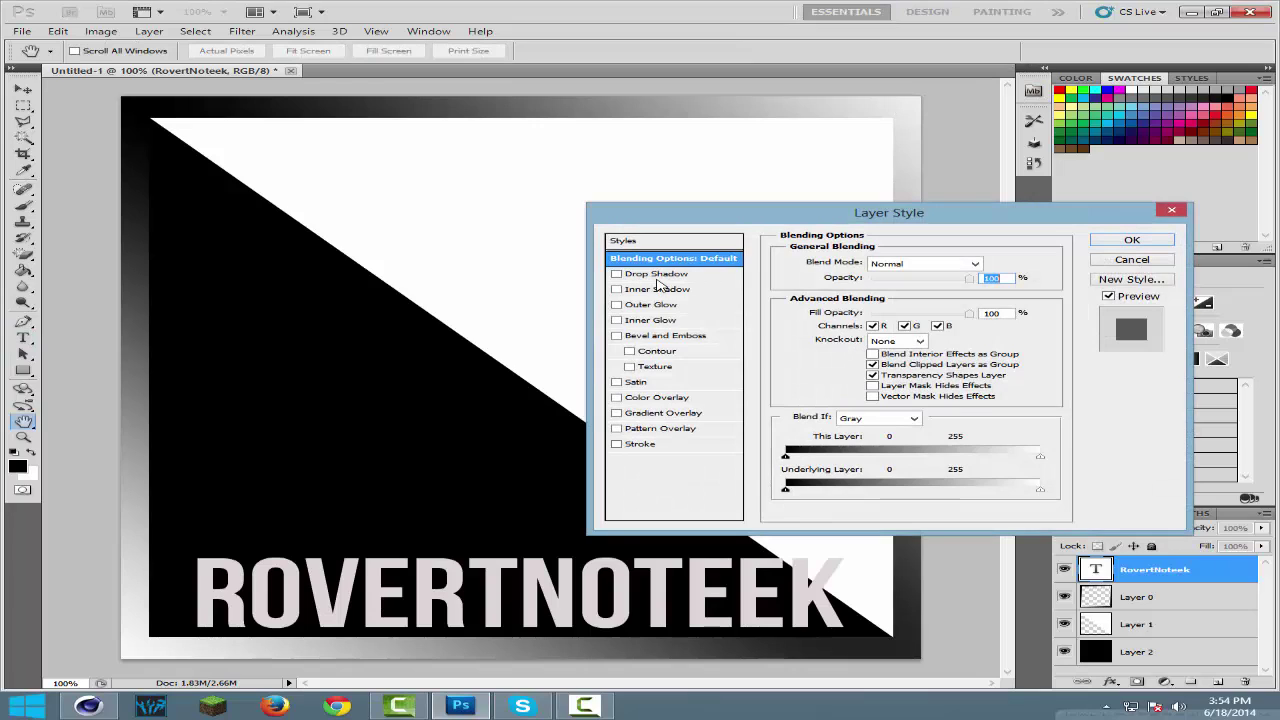
left_click(658, 276)
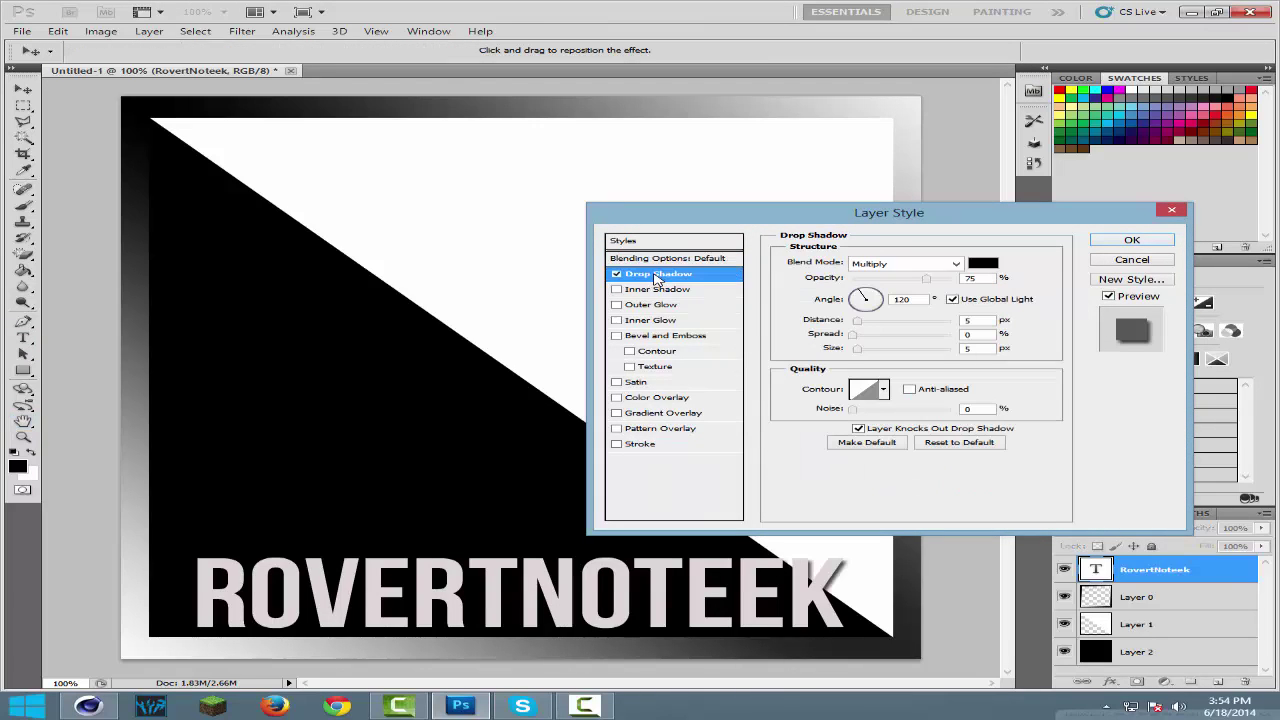
left_click(638, 446)
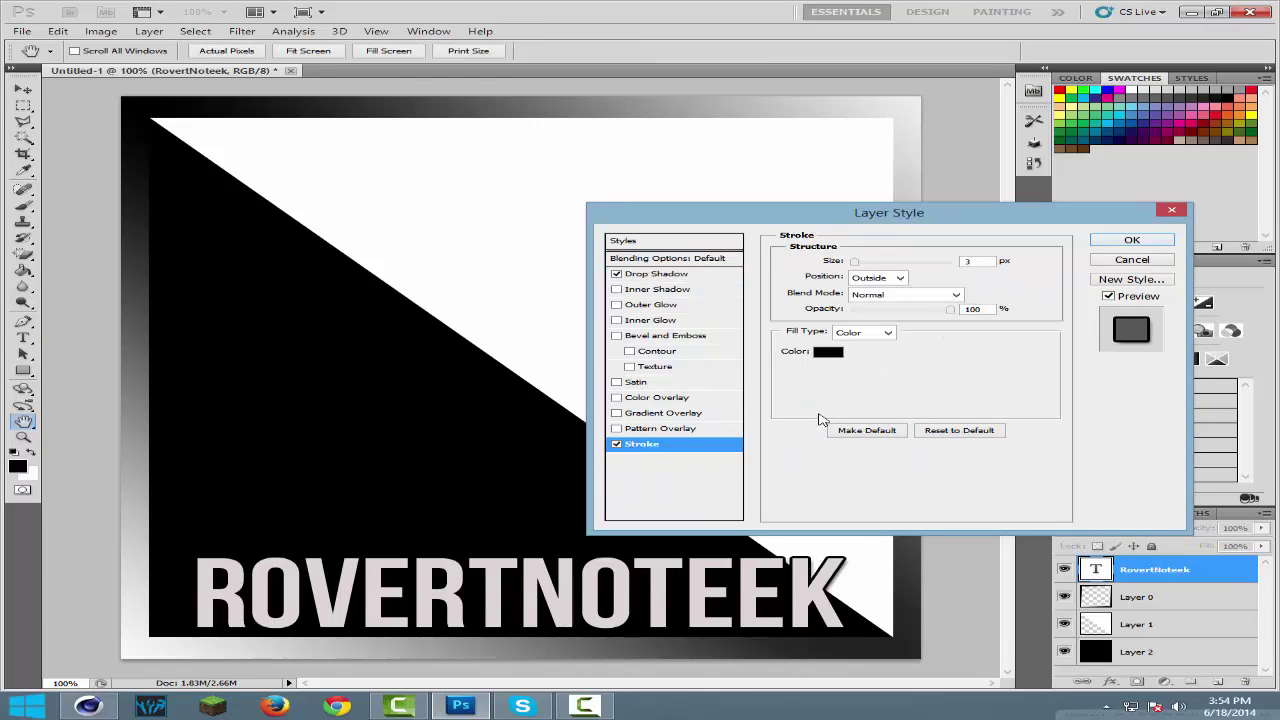
left_click(838, 352)
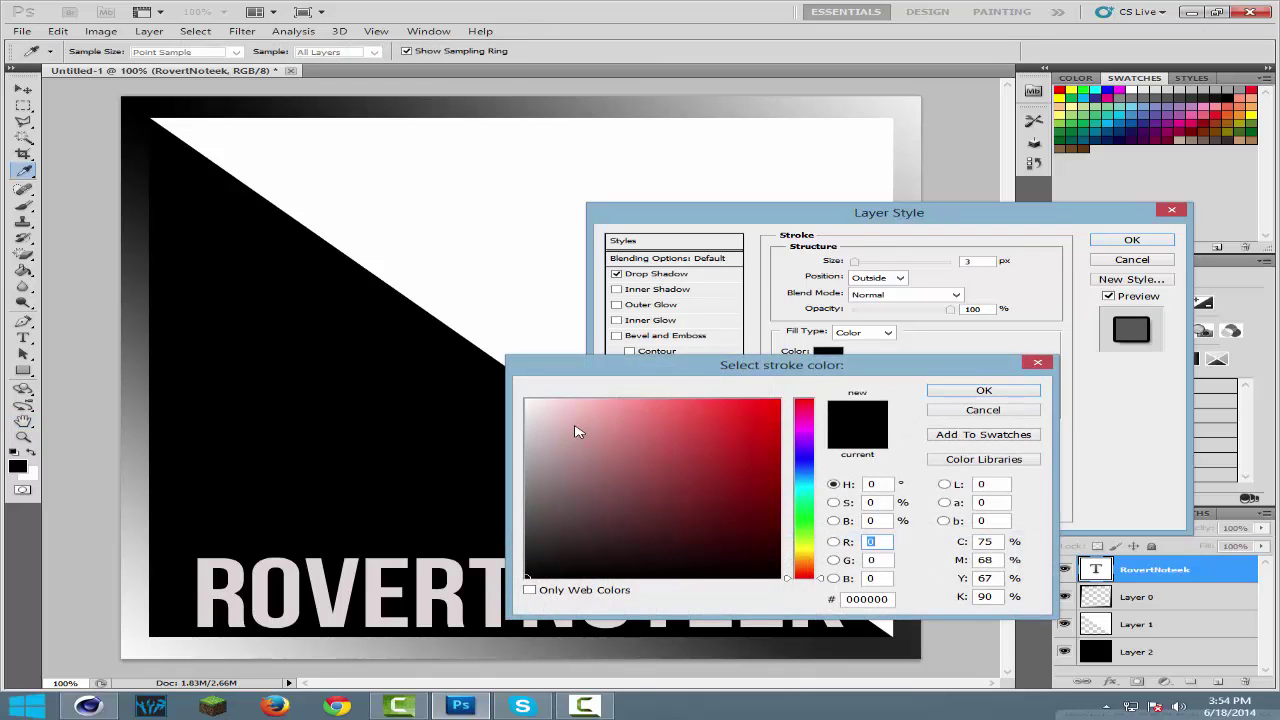
left_click(567, 412)
left_click_drag(552, 422, 774, 490)
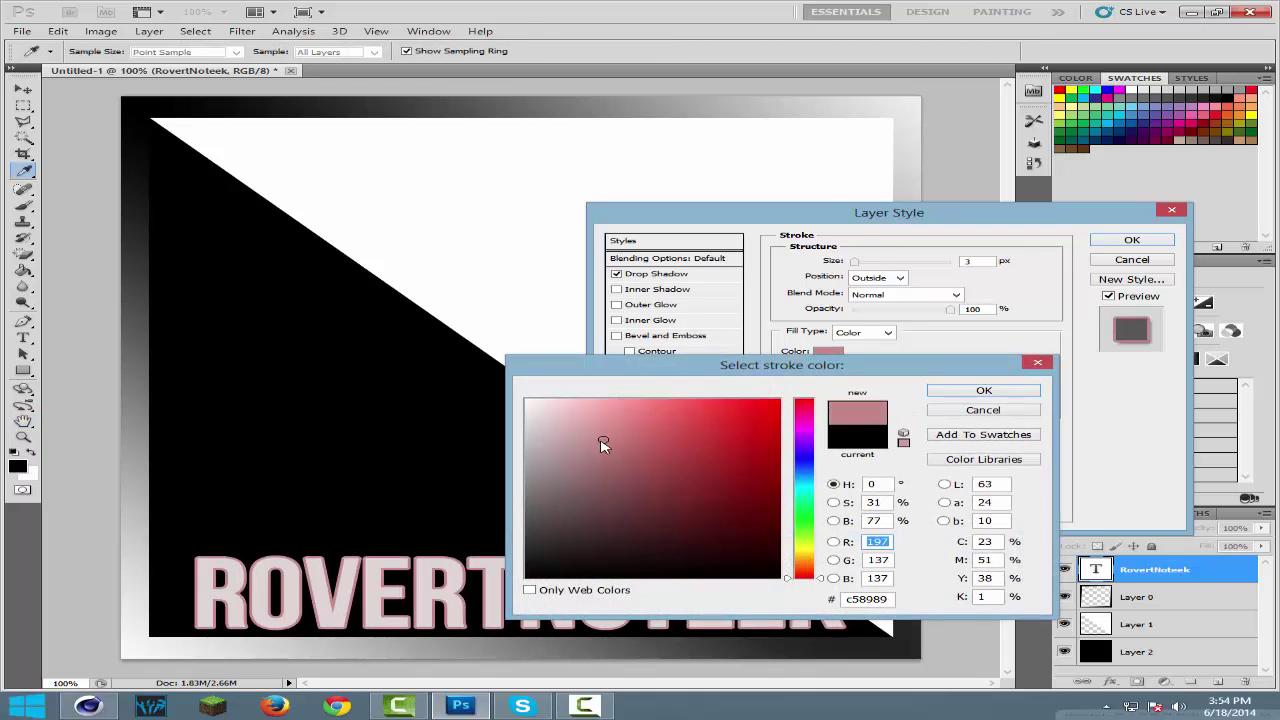
left_click(718, 485)
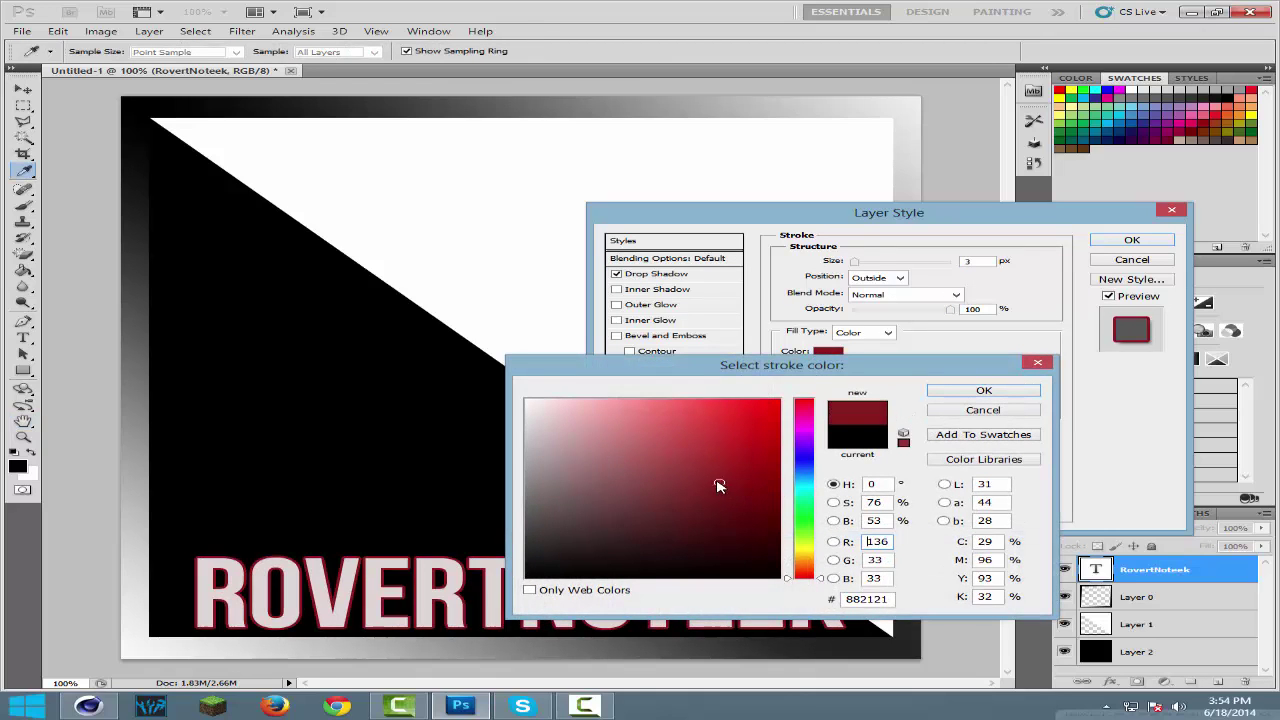
left_click(735, 538)
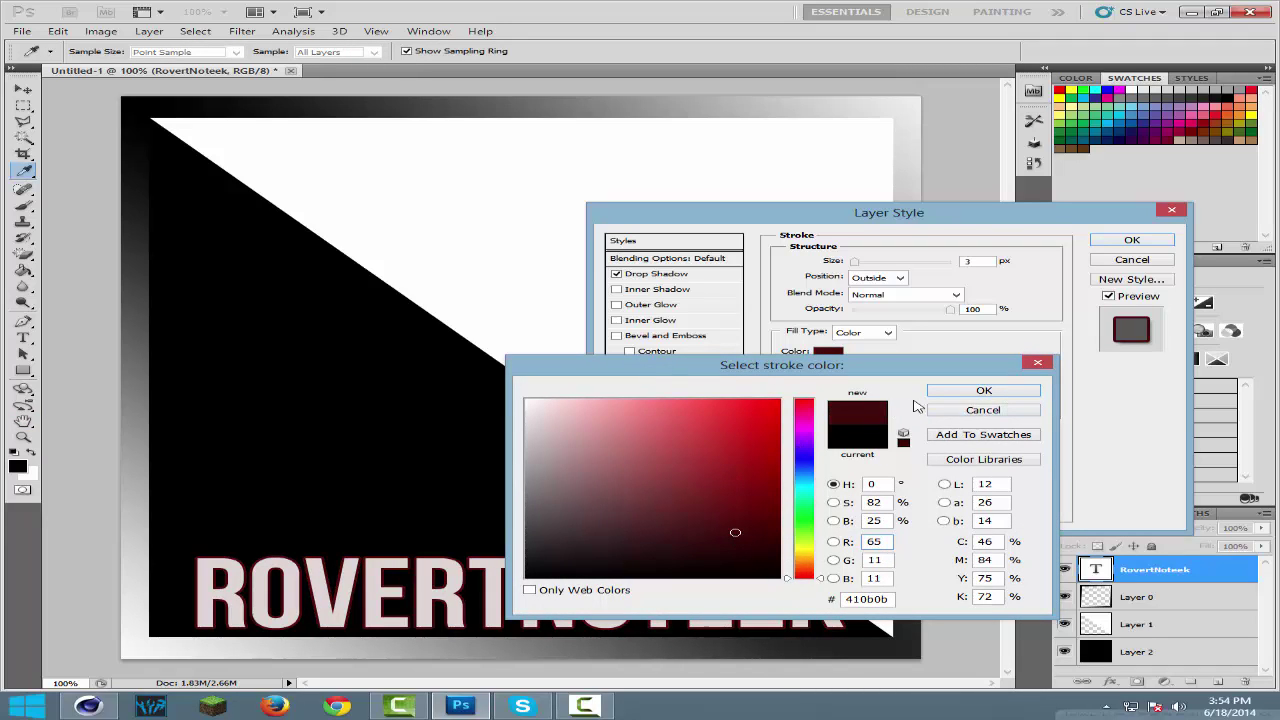
left_click(946, 396)
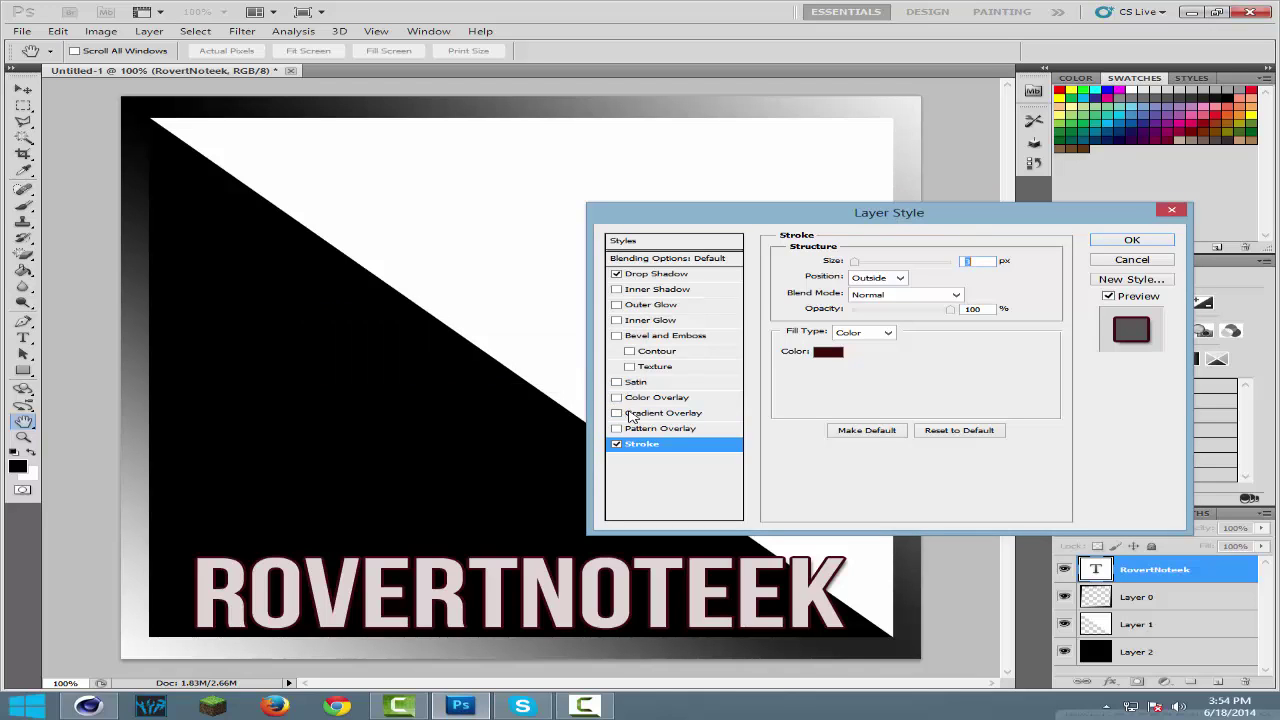
left_click(616, 398)
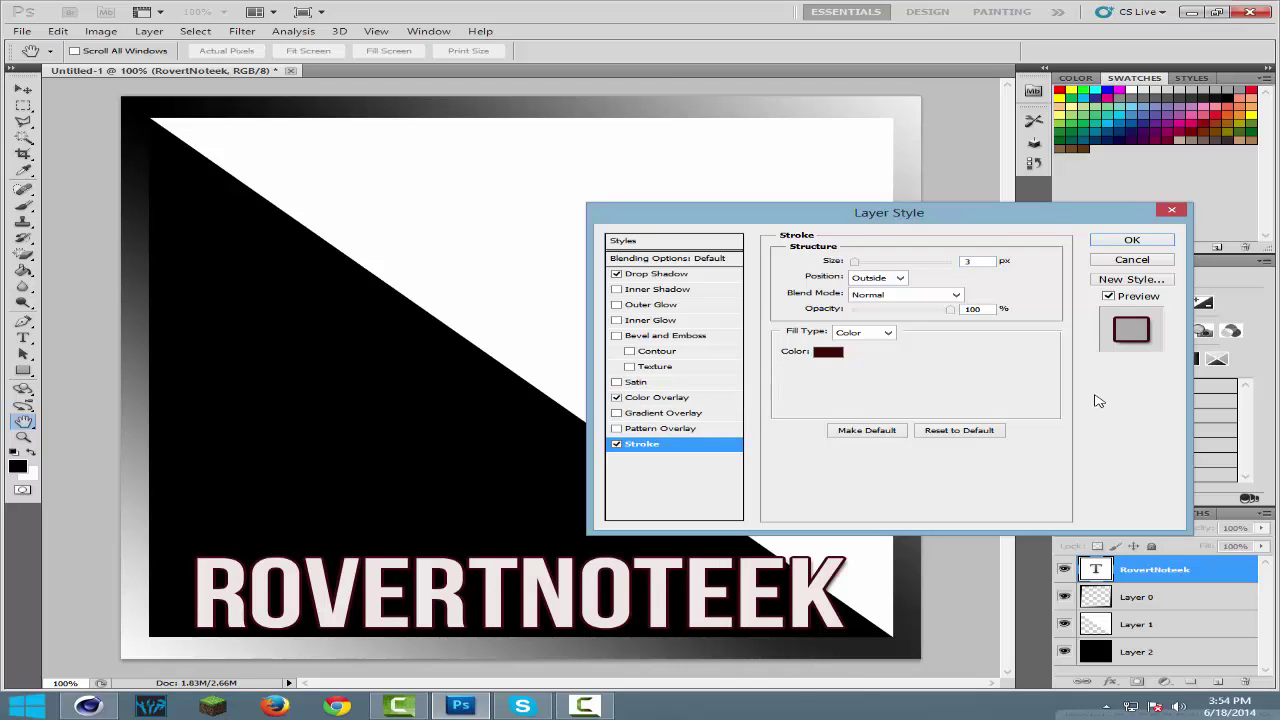
left_click(1134, 244)
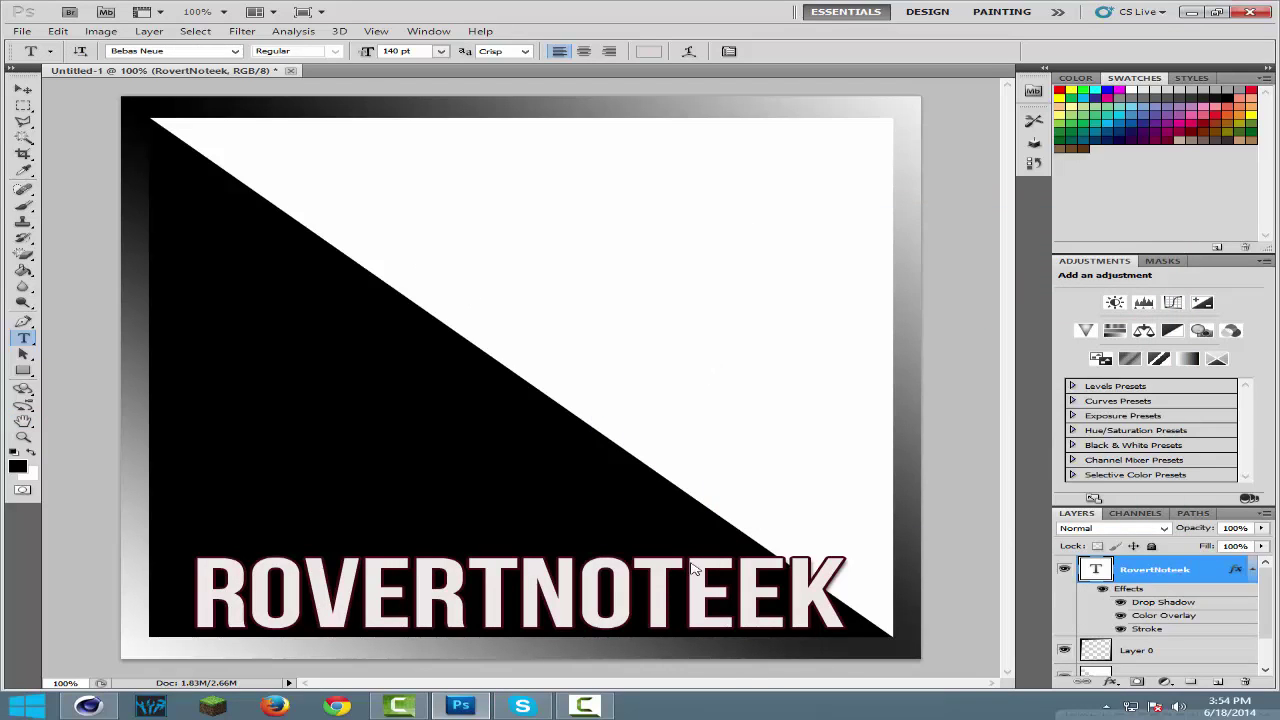
Open the Graphics folder from the desktop and drag rovert.png toward Photoshop
key("super+d")
double_click(37, 370)
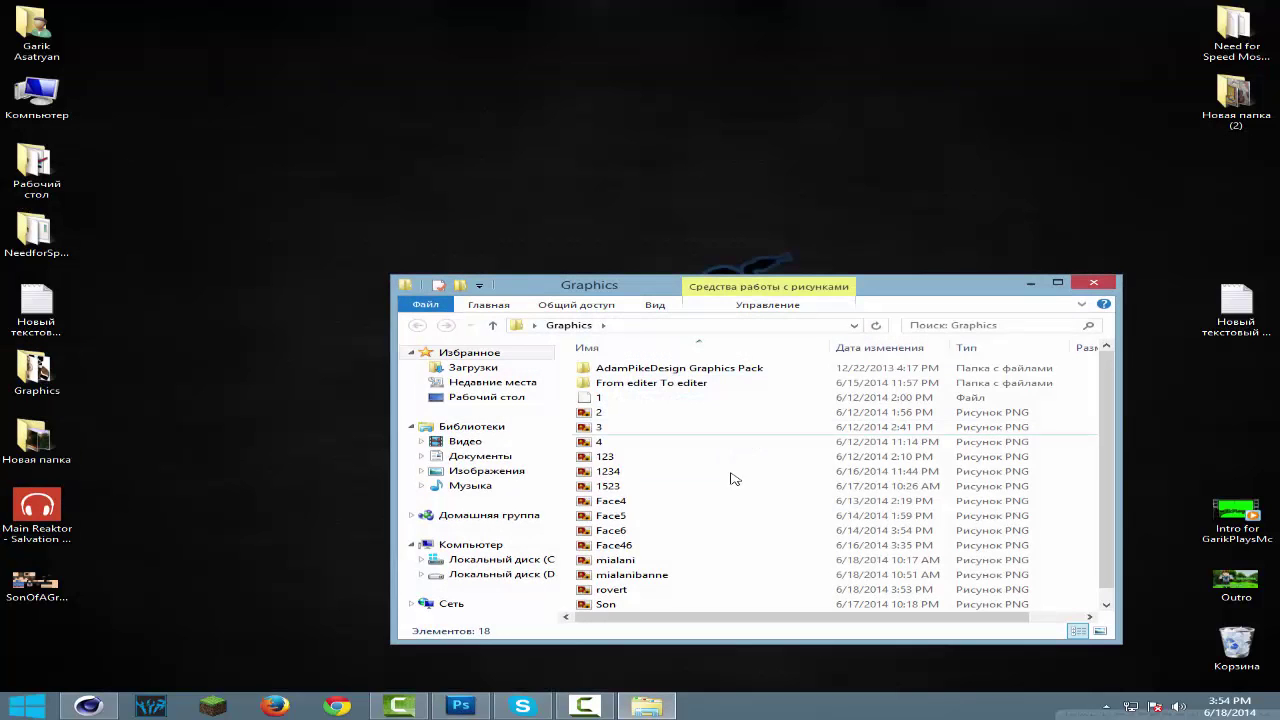
left_click_drag(737, 589, 517, 664)
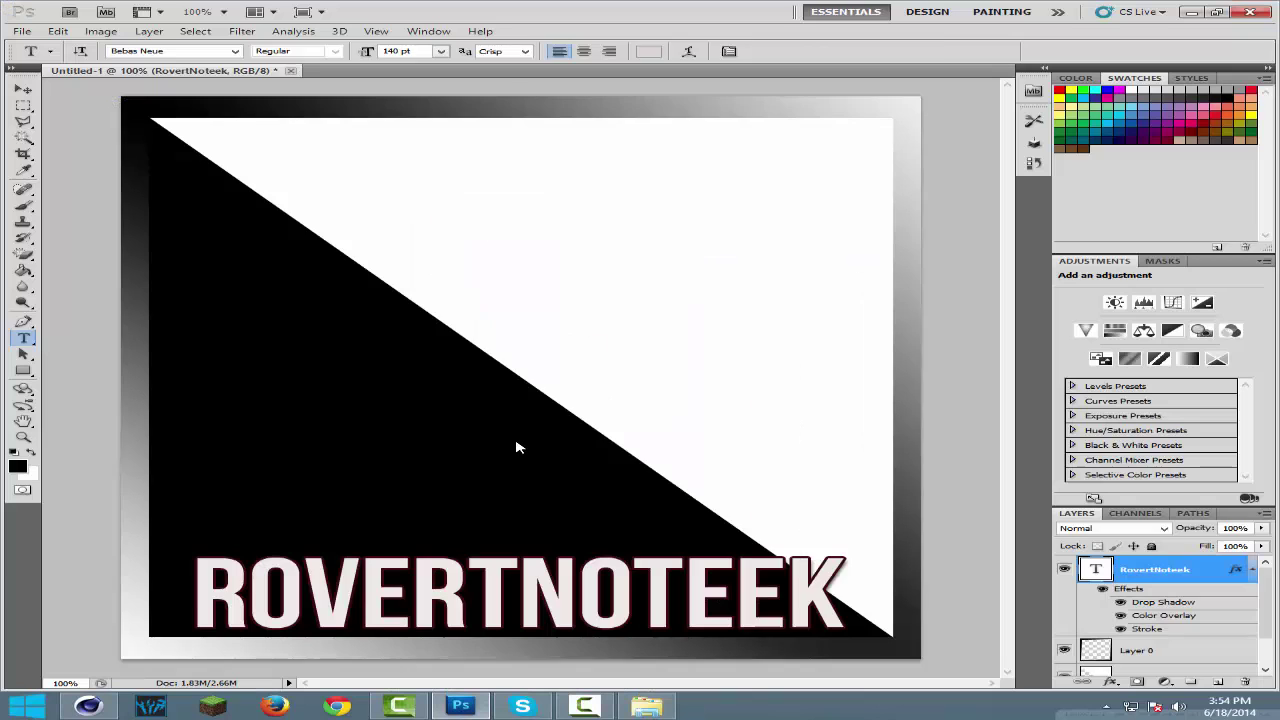
Place rovert.png, move it about 50 px left, scale it to 60%, and put the text layer above it
left_click_drag(517, 664, 521, 450)
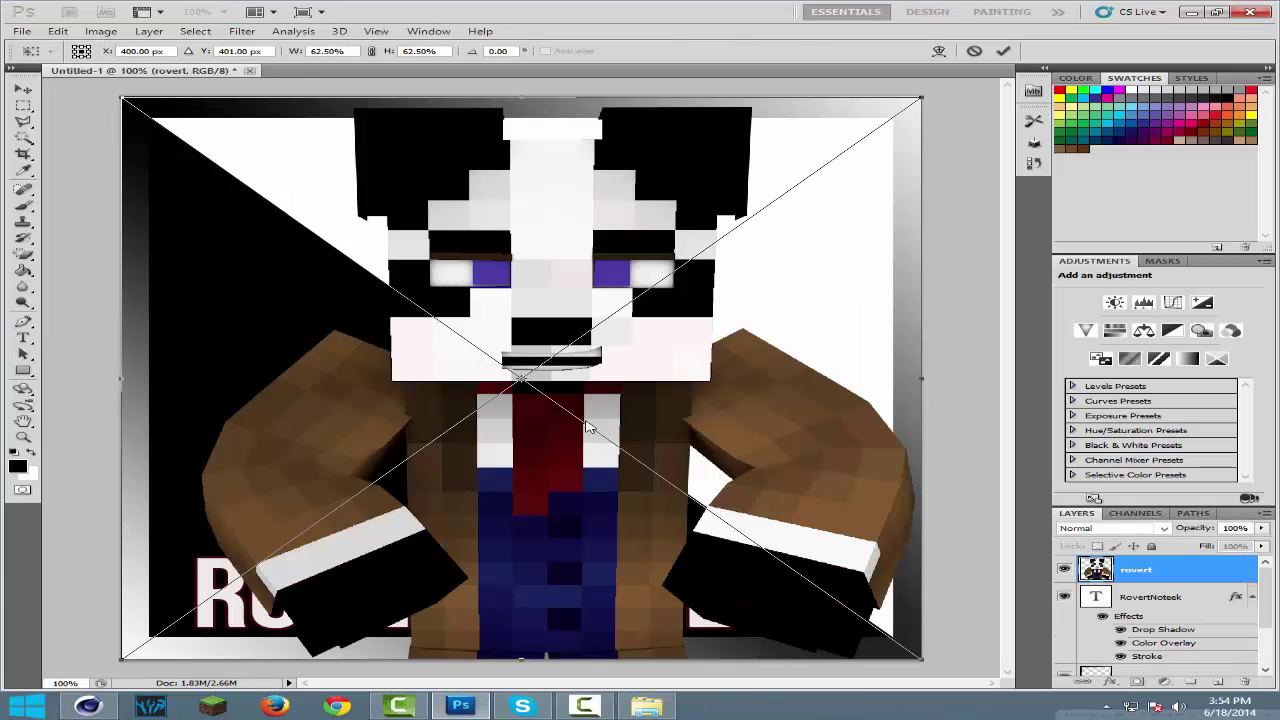
left_click_drag(588, 428, 538, 427)
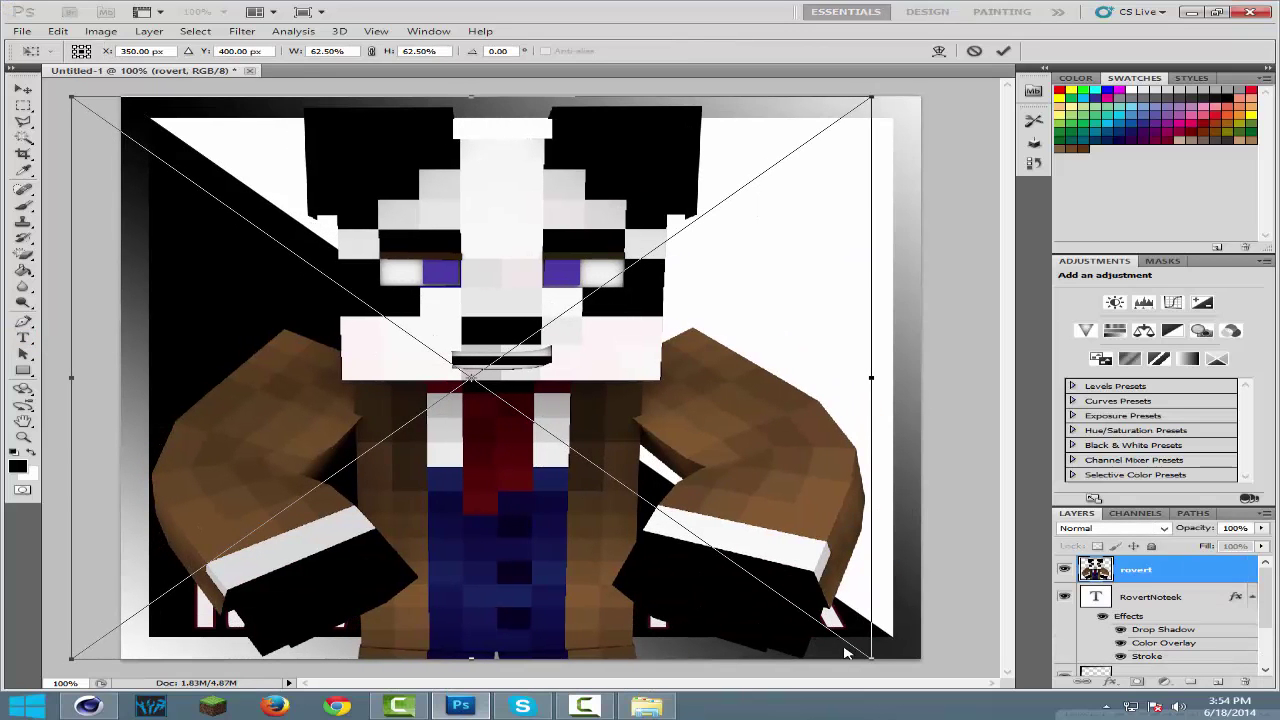
left_click_drag(873, 662, 858, 645)
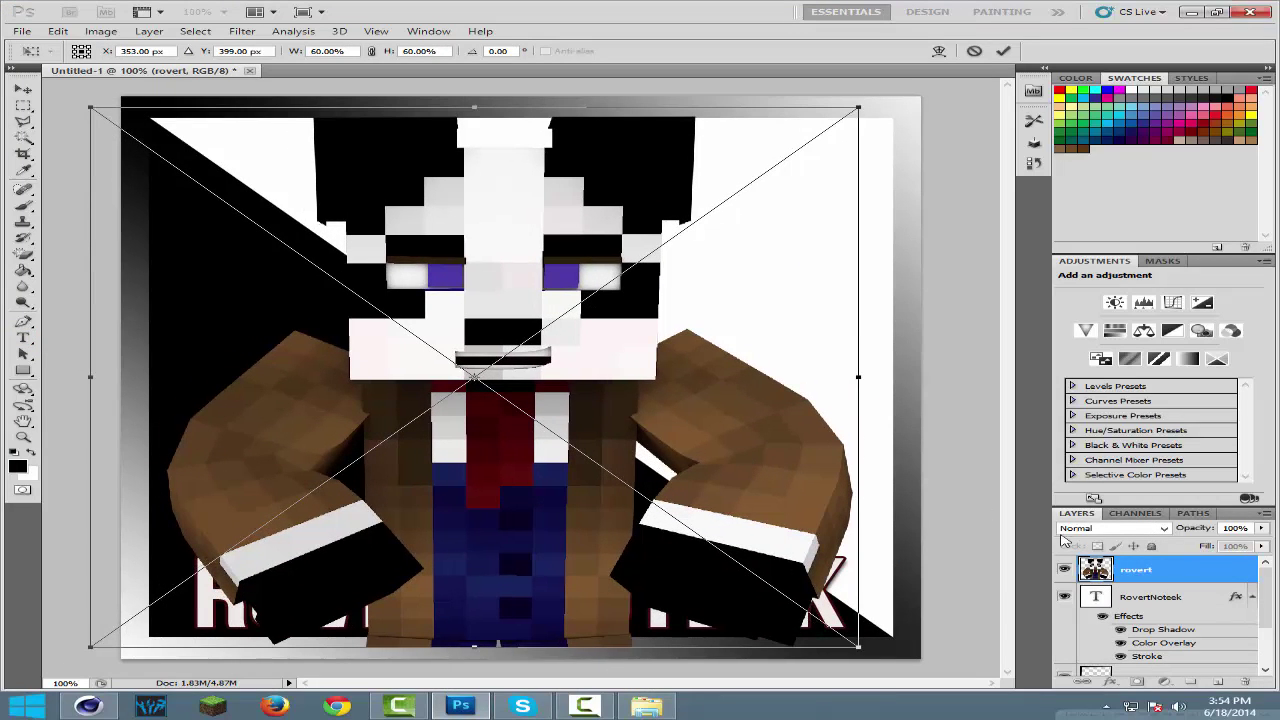
left_click(1002, 51)
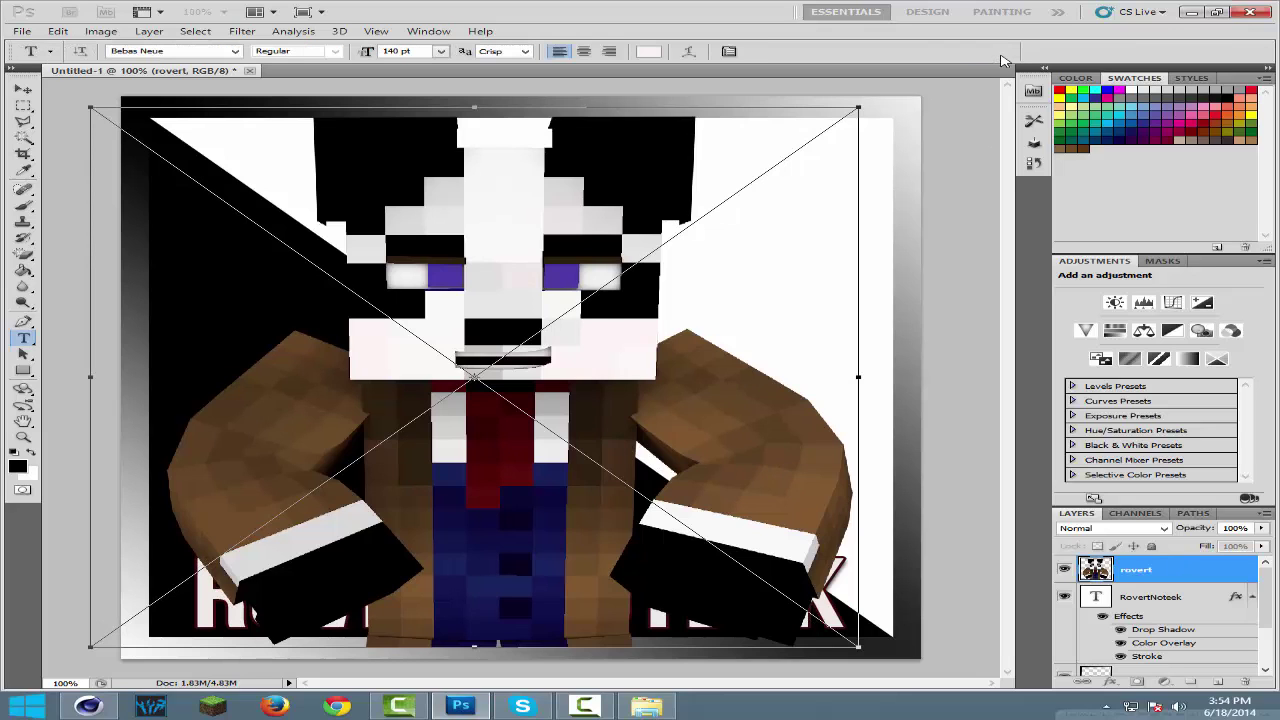
left_click_drag(1150, 597, 1150, 563)
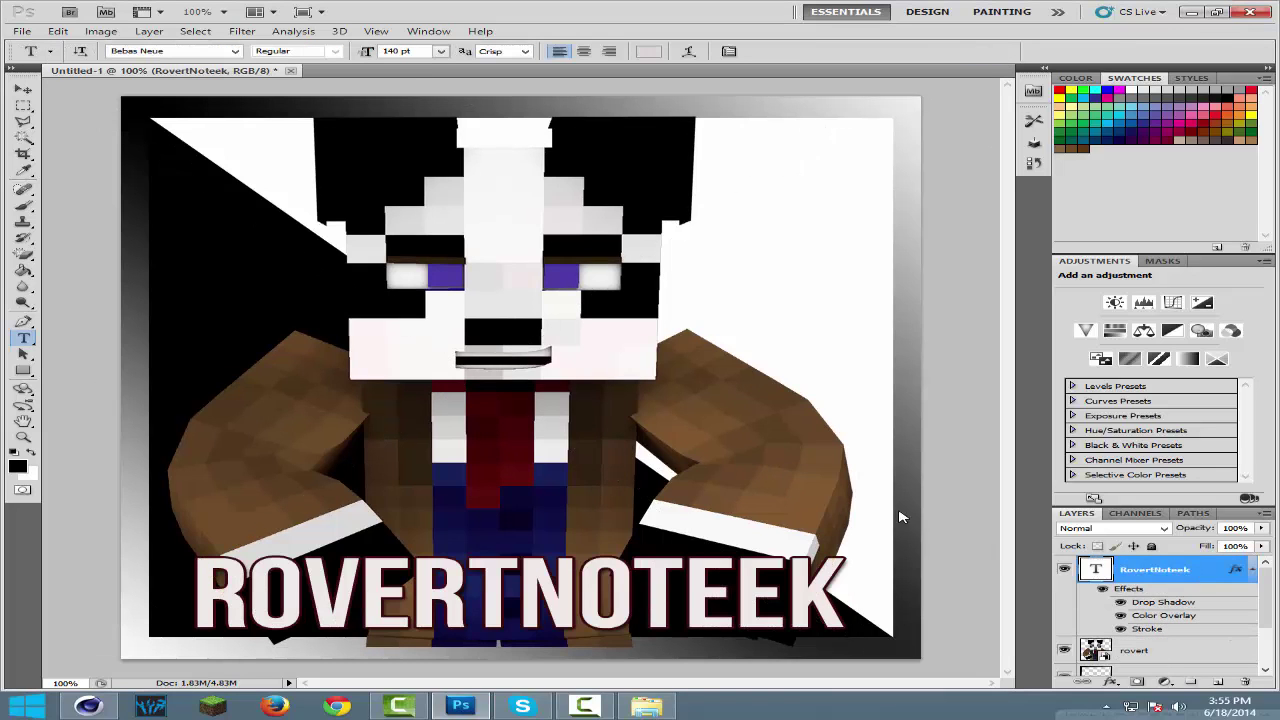
Save a JPEG copy named rovertnottek.jpg in the Profile pics folder at quality 12 (Maximum)
left_click(21, 31)
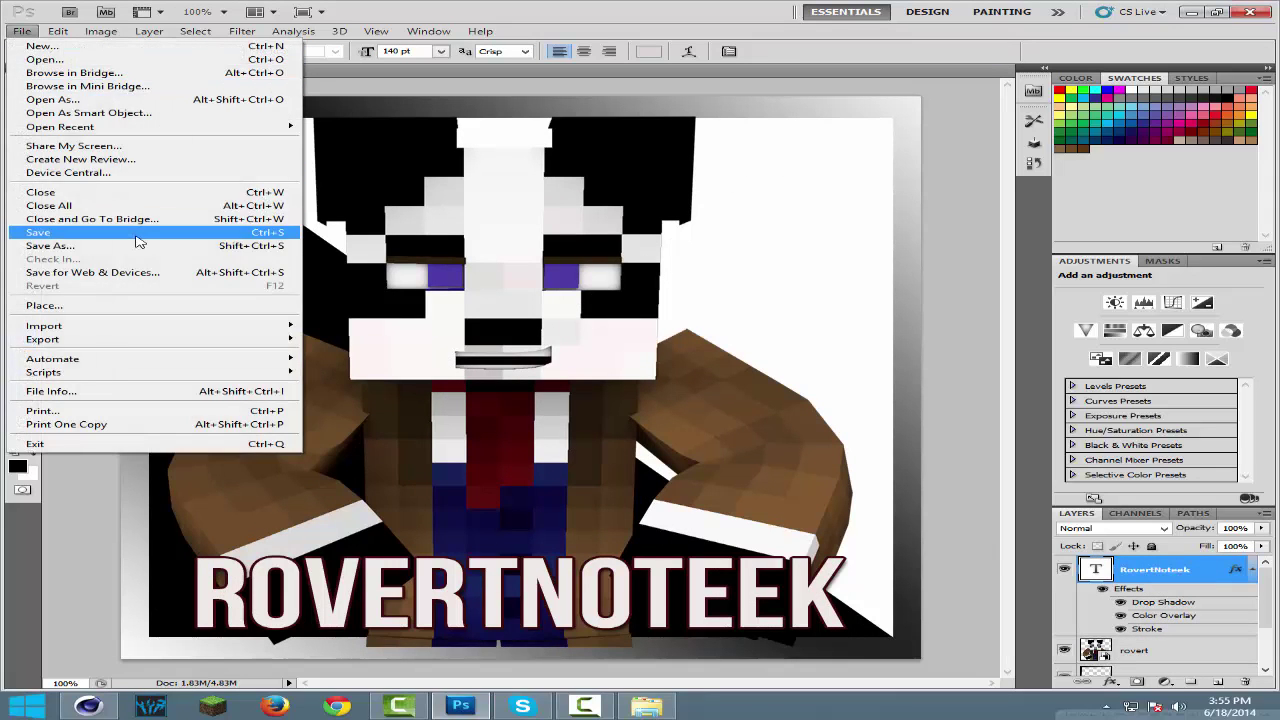
left_click(132, 245)
left_click(680, 371)
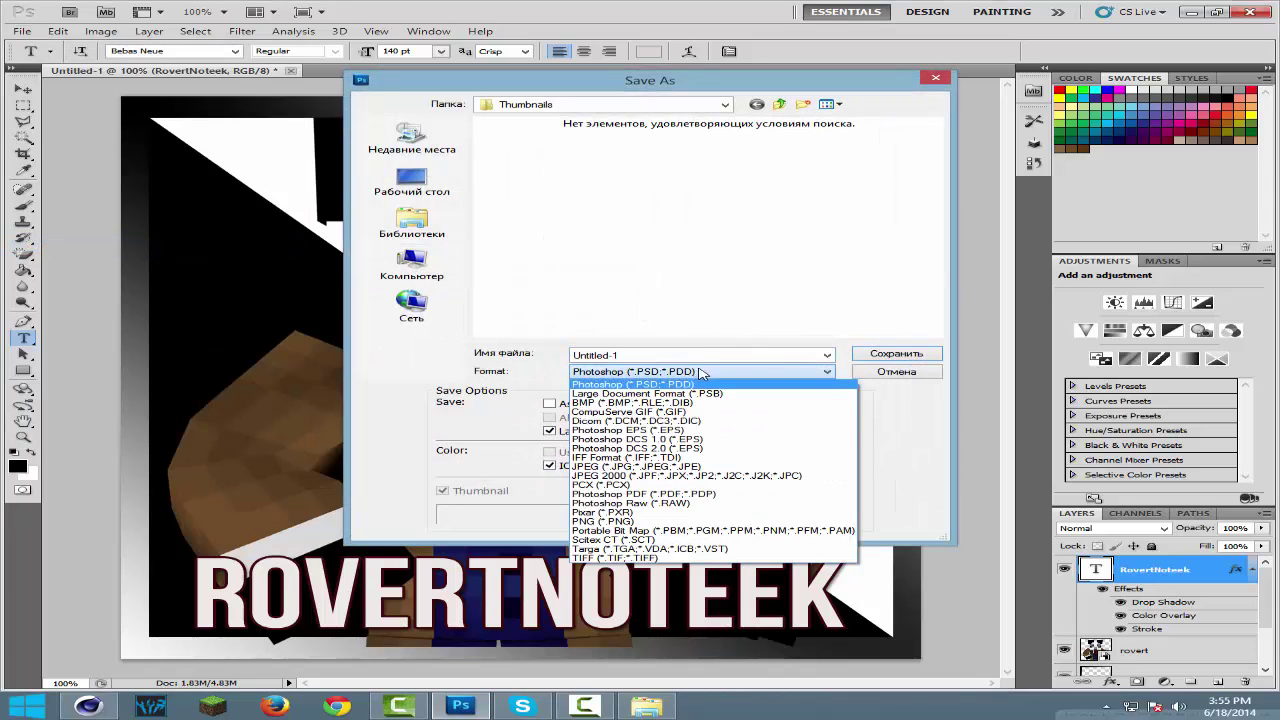
left_click(670, 462)
double_click(675, 360)
key("BackSpace")
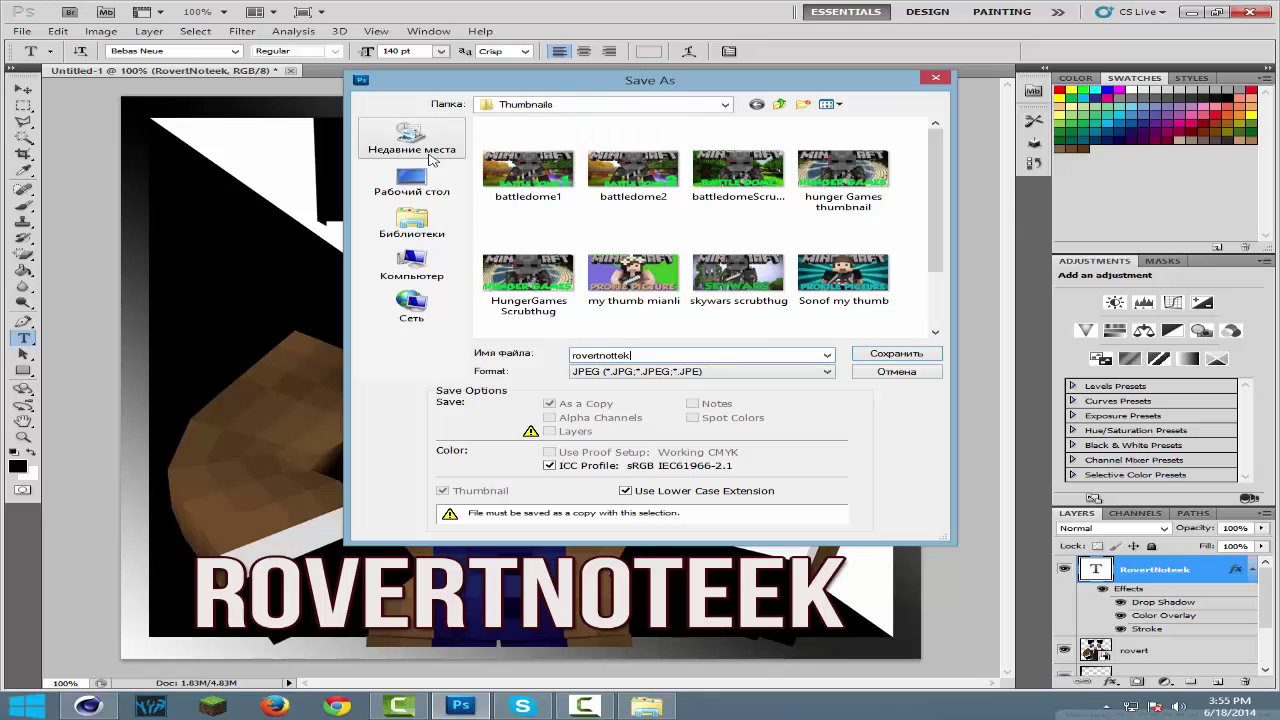
left_click(724, 104)
left_click(543, 276)
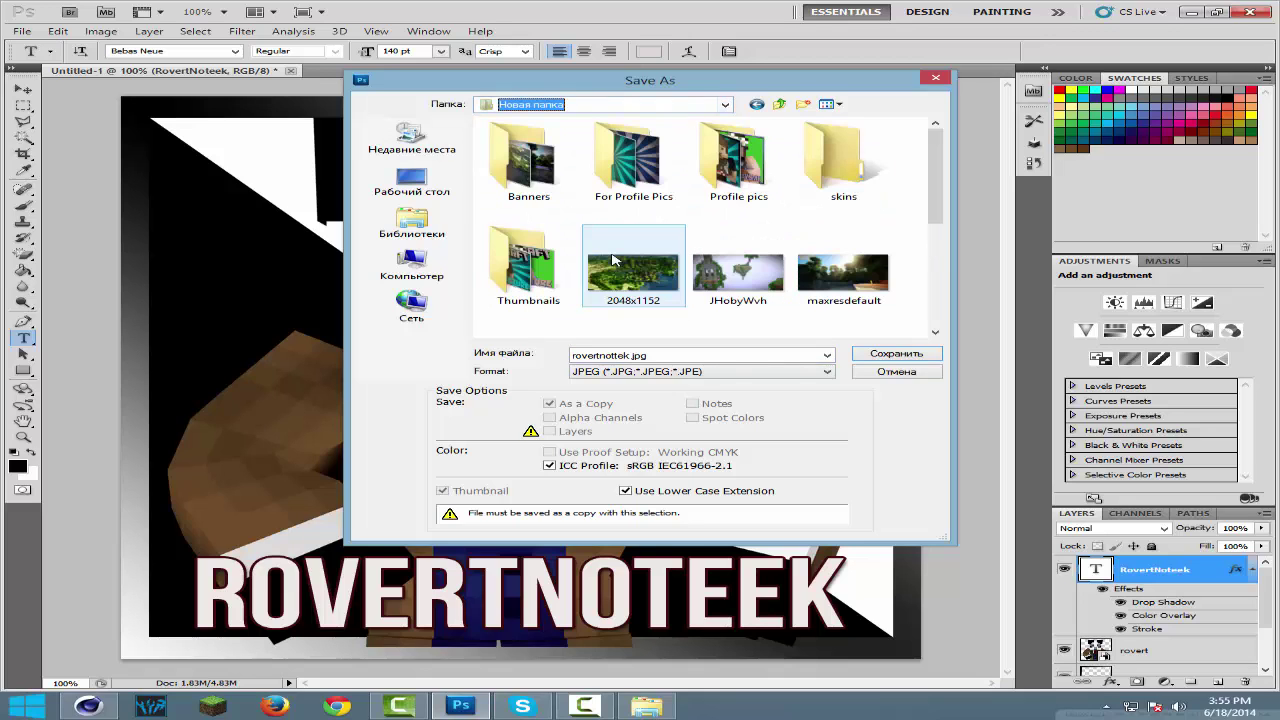
double_click(634, 160)
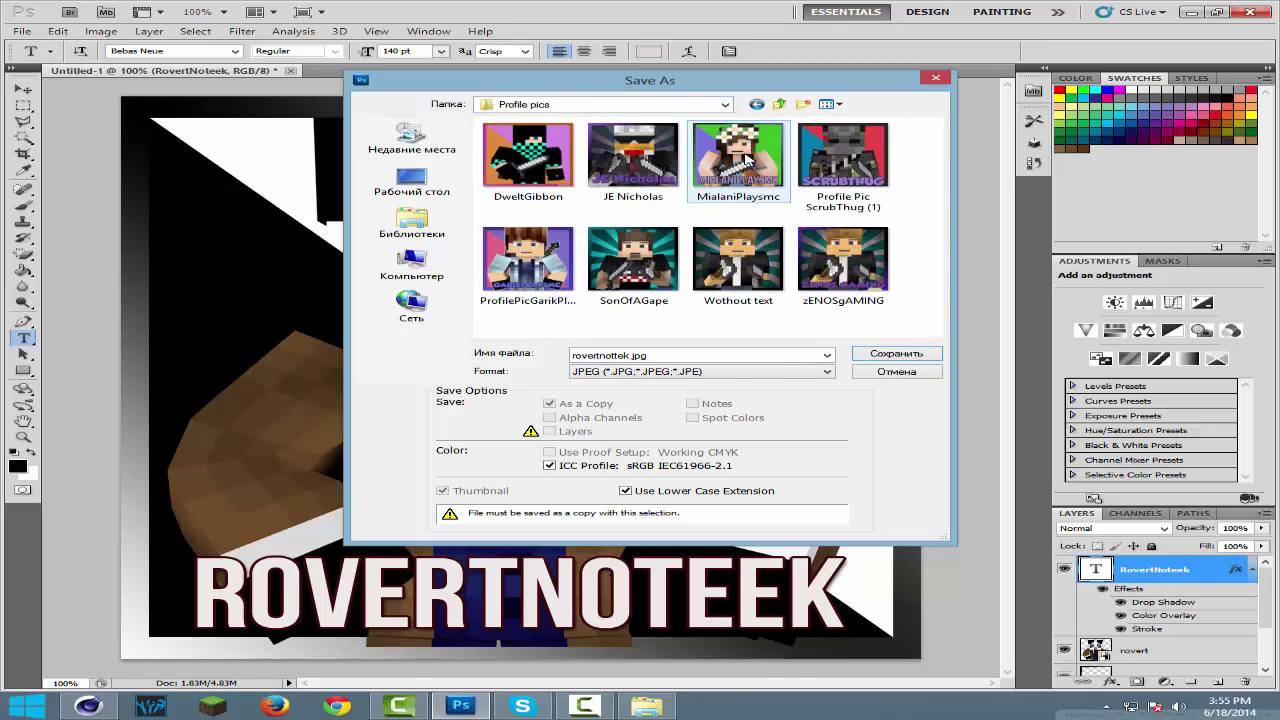
left_click(918, 355)
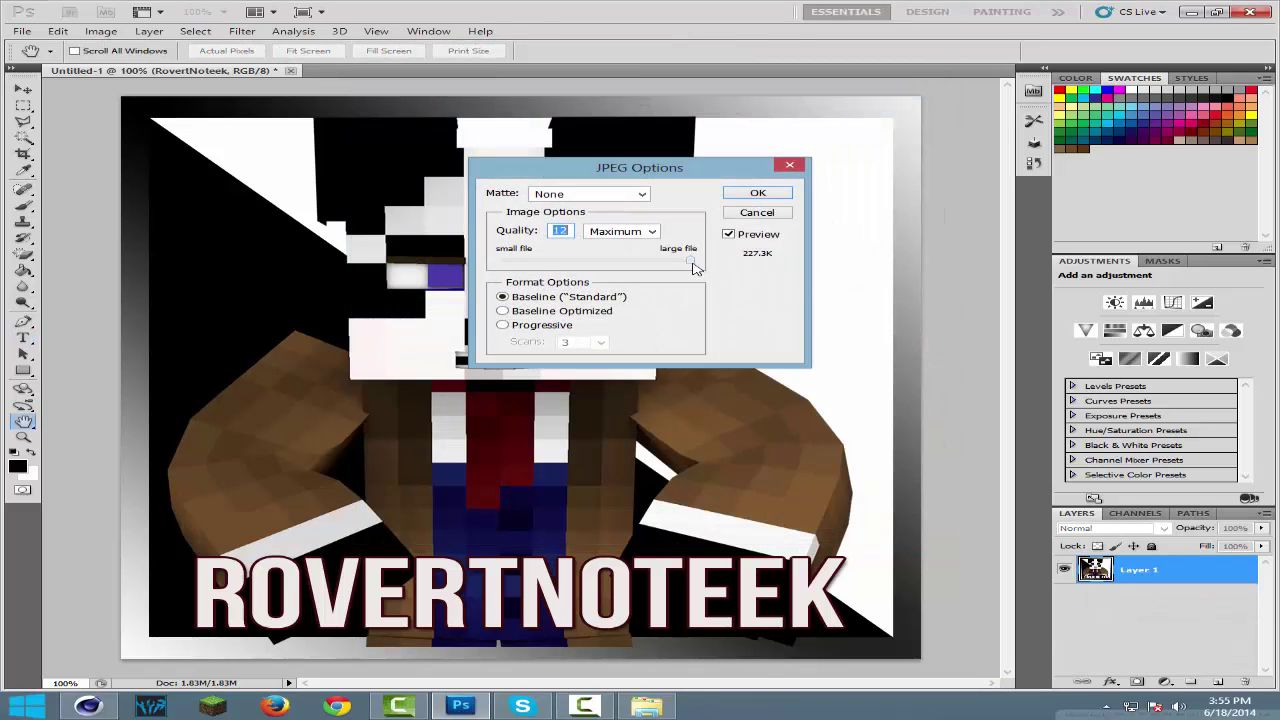
left_click(765, 192)
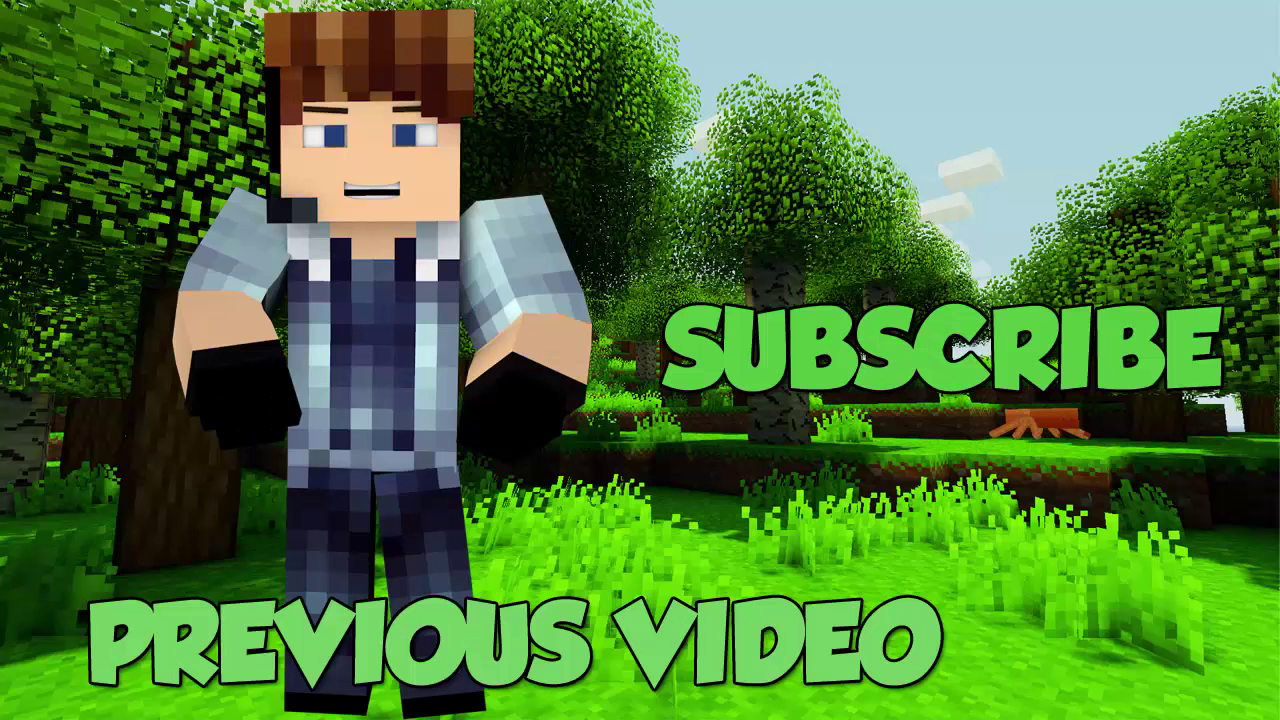